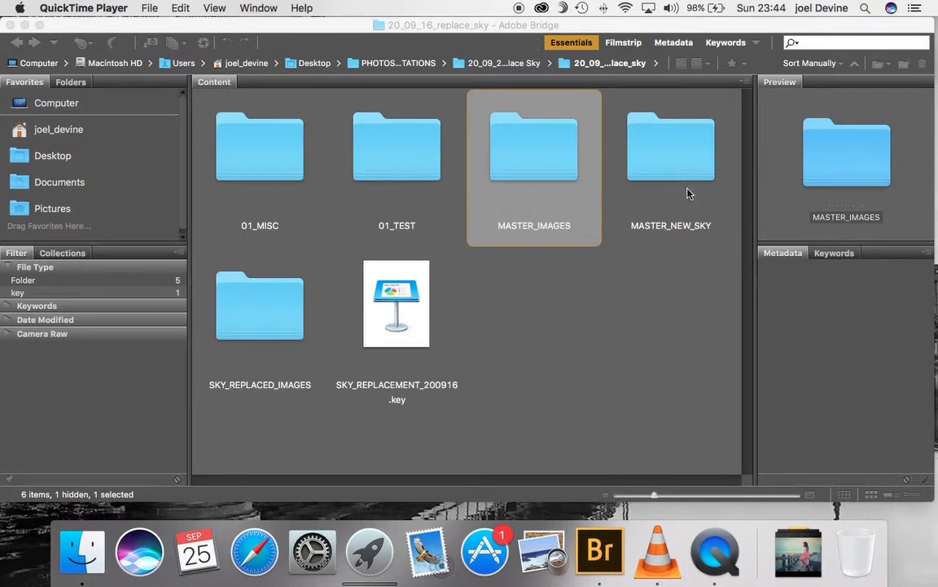
# Open MASTER_01_P__DSF1687.psd from the MASTER_IMAGES folder in Photoshop.
pyautogui.doubleClick(537, 159)
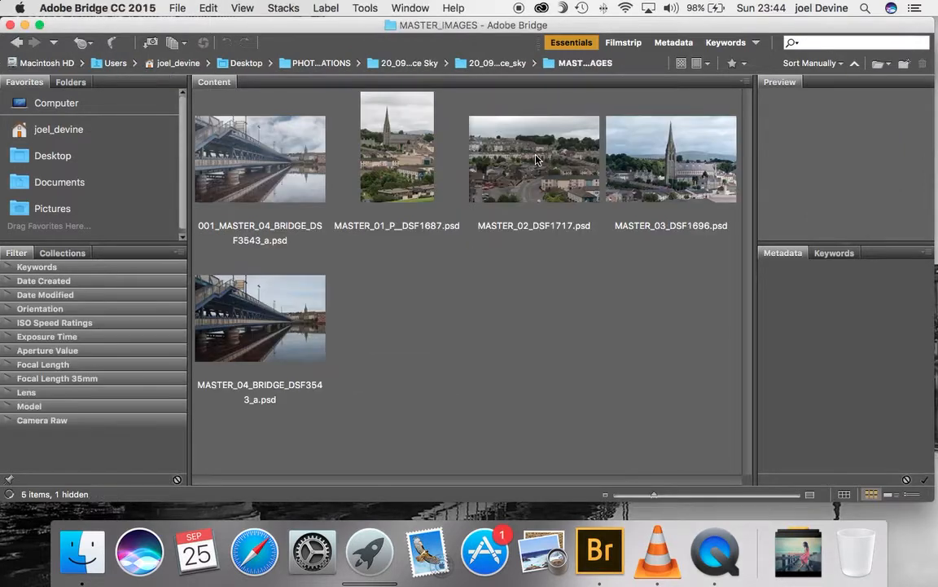
pyautogui.click(392, 181)
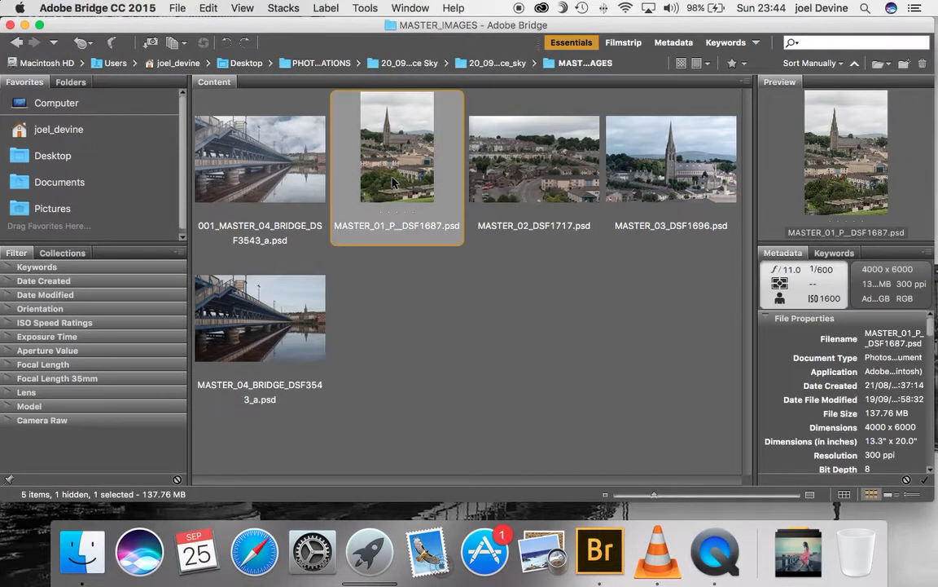
pyautogui.doubleClick(392, 182)
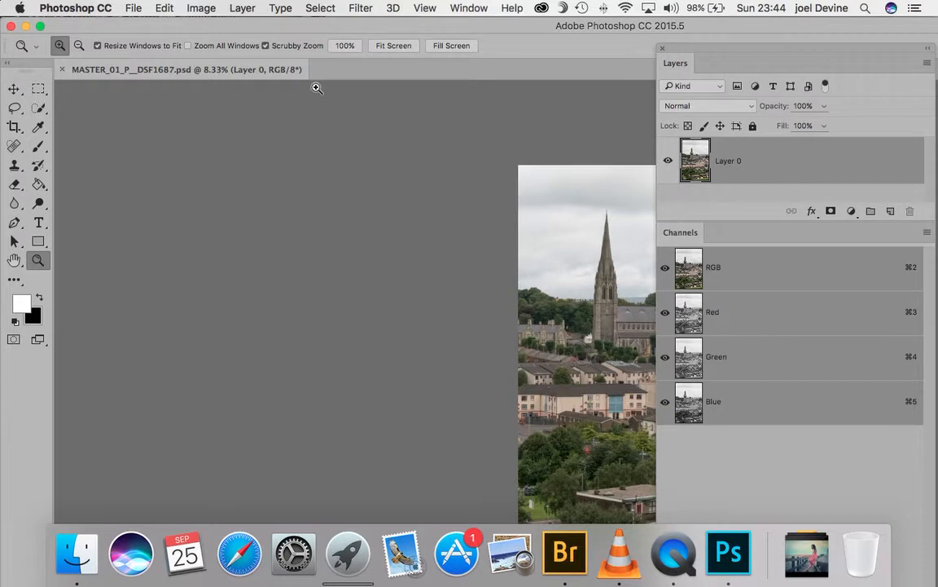
# Return to Bridge and open 15_12_MASTER_new_sky_DSF1701.psd from the MASTER_NEW_SKY folder in Photoshop.
pyautogui.click(575, 565)
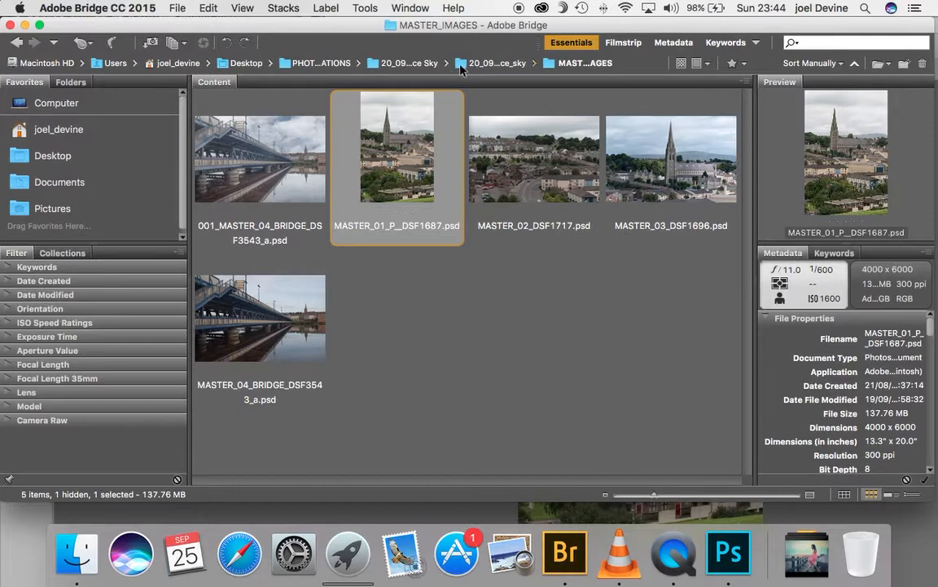
pyautogui.click(461, 70)
pyautogui.doubleClick(654, 172)
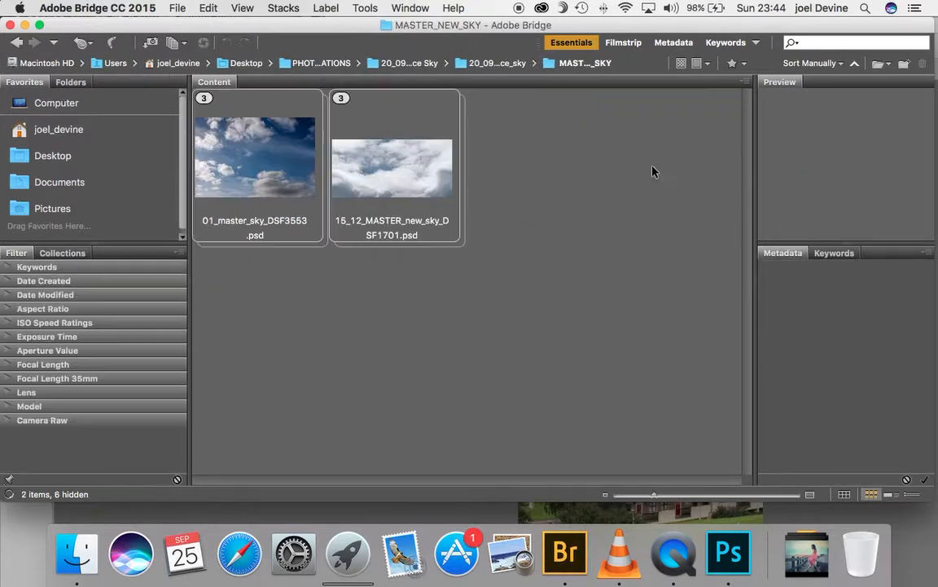
pyautogui.click(383, 228)
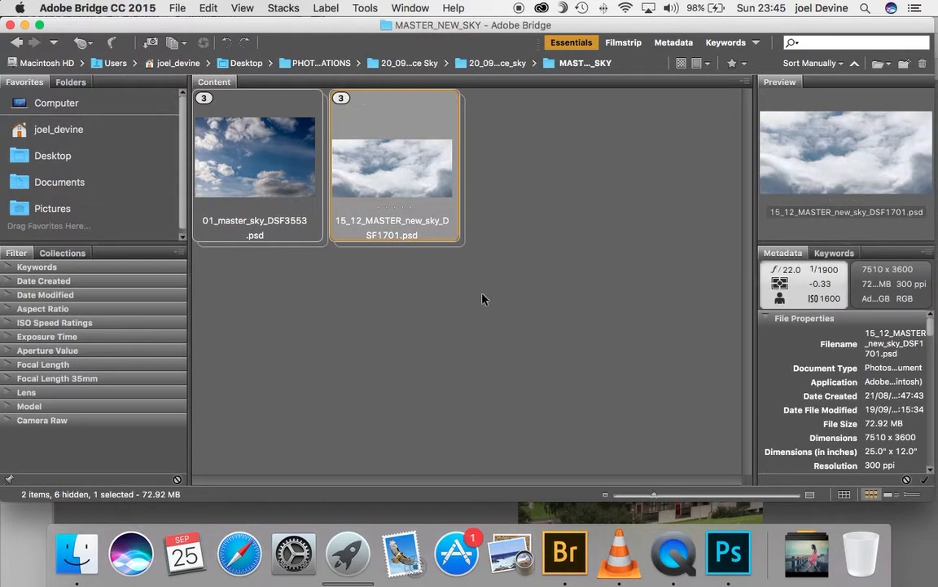
pyautogui.doubleClick(415, 163)
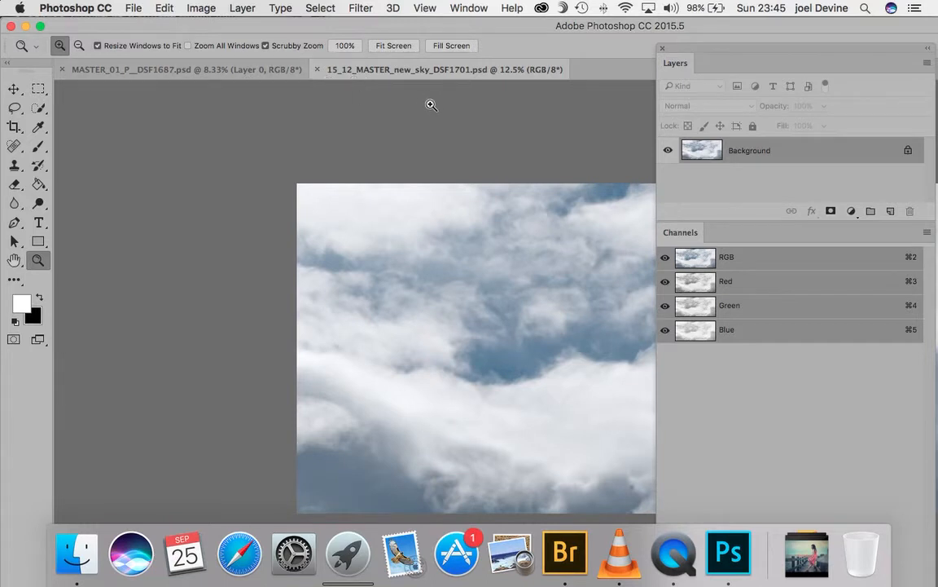
# Duplicate Layer 0 in the MASTER_01_P__DSF1687.psd document and rename the copy "cutout".
pyautogui.click(254, 71)
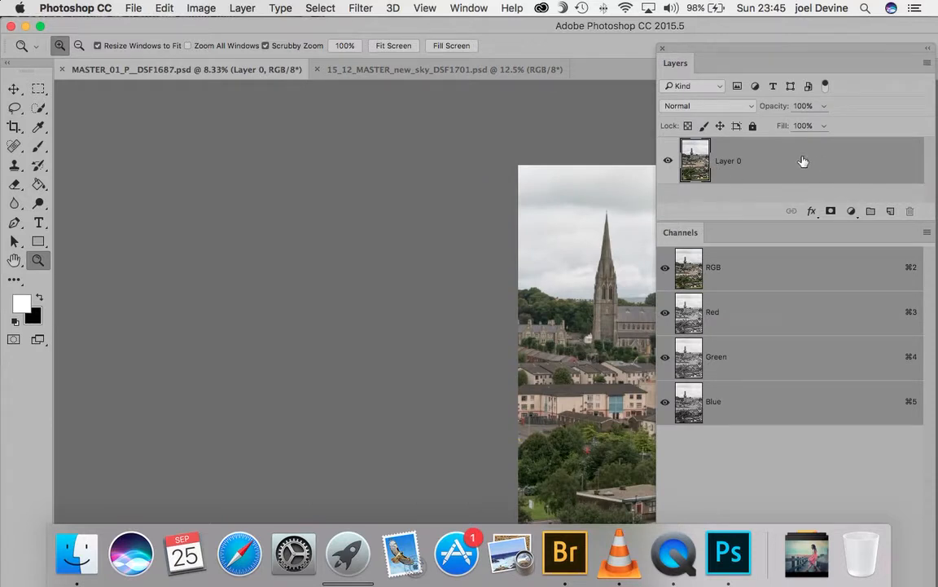
pyautogui.moveTo(861, 161); pyautogui.dragTo(892, 212)
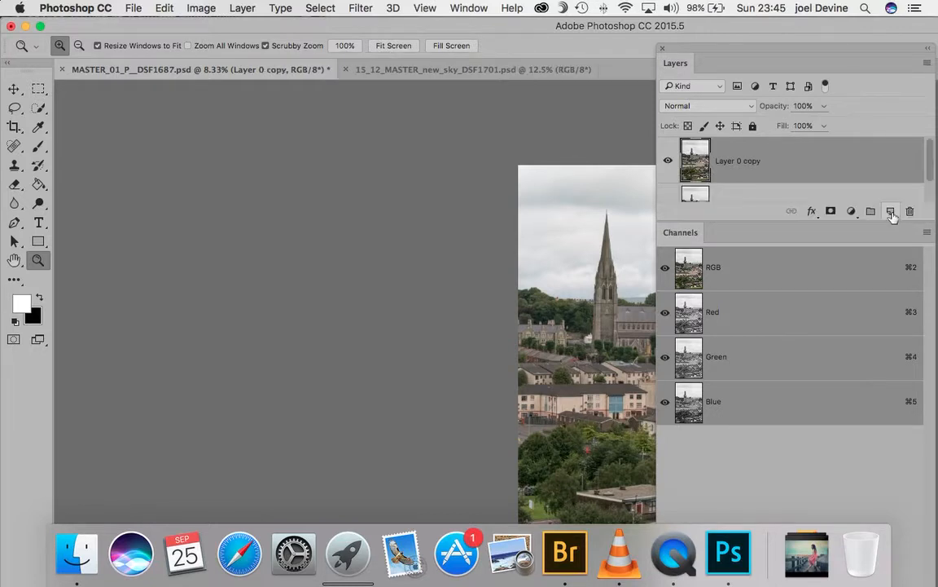
pyautogui.doubleClick(768, 162)
pyautogui.click(757, 160)
pyautogui.doubleClick(753, 163)
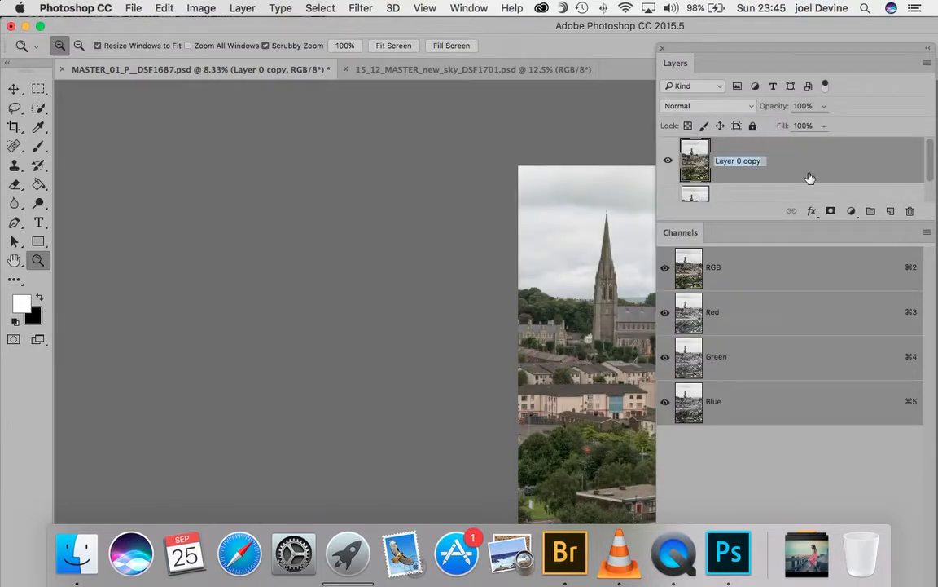
pyautogui.press('BackSpace')
pyautogui.press('Return')
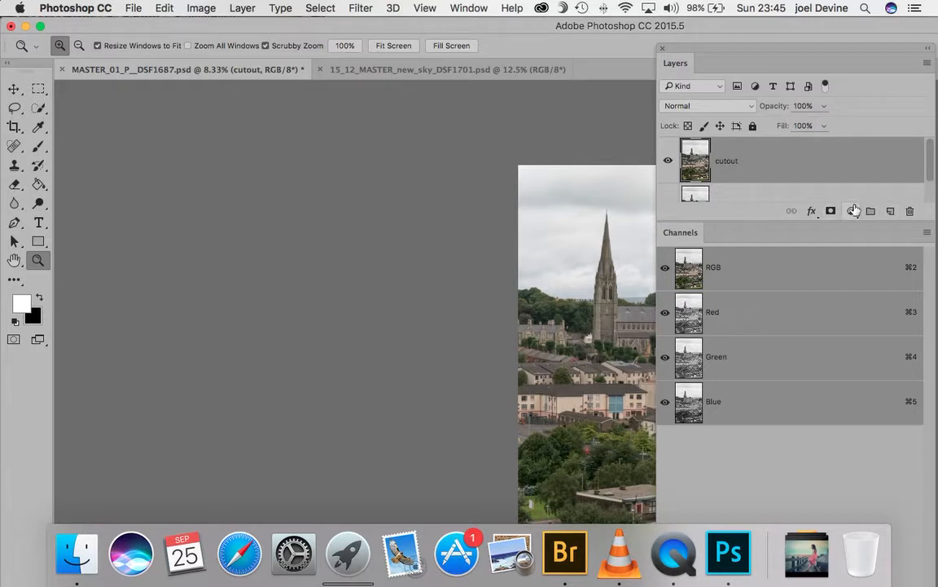
# Copy the entire 15_12_MASTER_new_sky_DSF1701.psd image and paste it above the cutout layer in MASTER_01_P__DSF1687.psd.
pyautogui.click(480, 70)
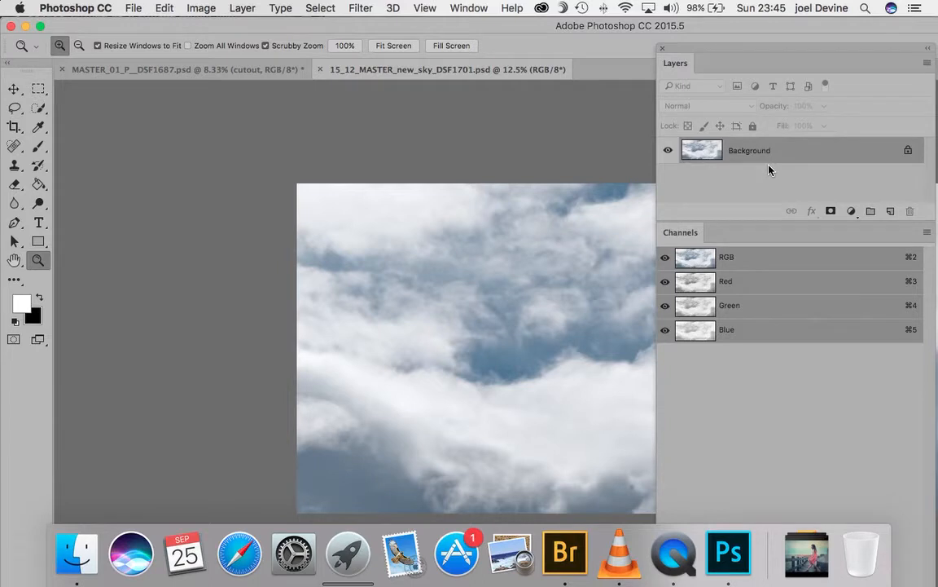
pyautogui.click(321, 8)
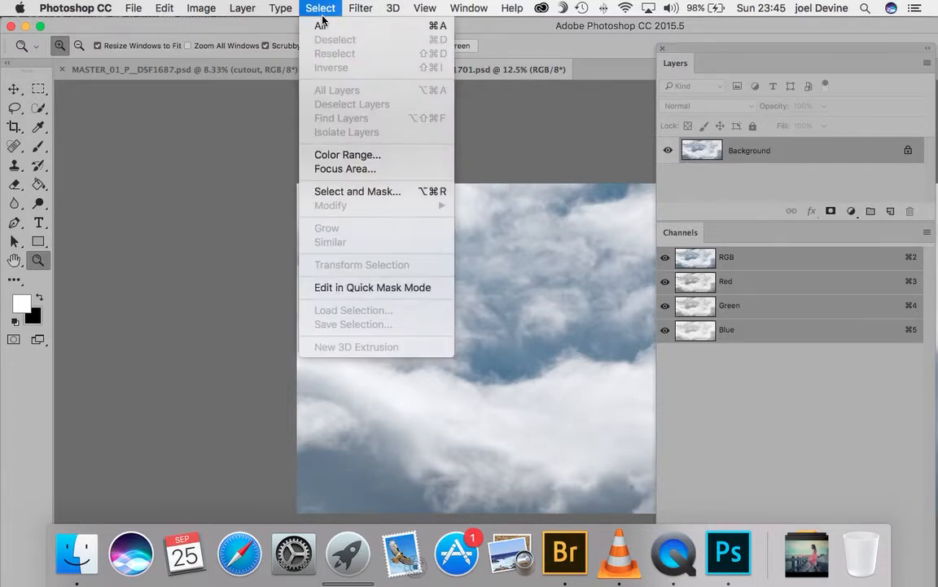
pyautogui.click(320, 26)
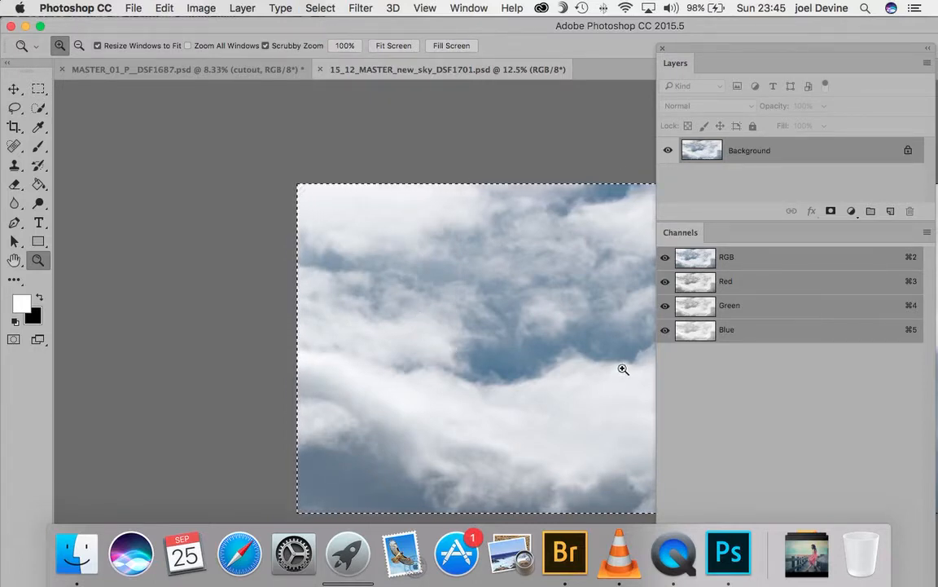
pyautogui.click(164, 9)
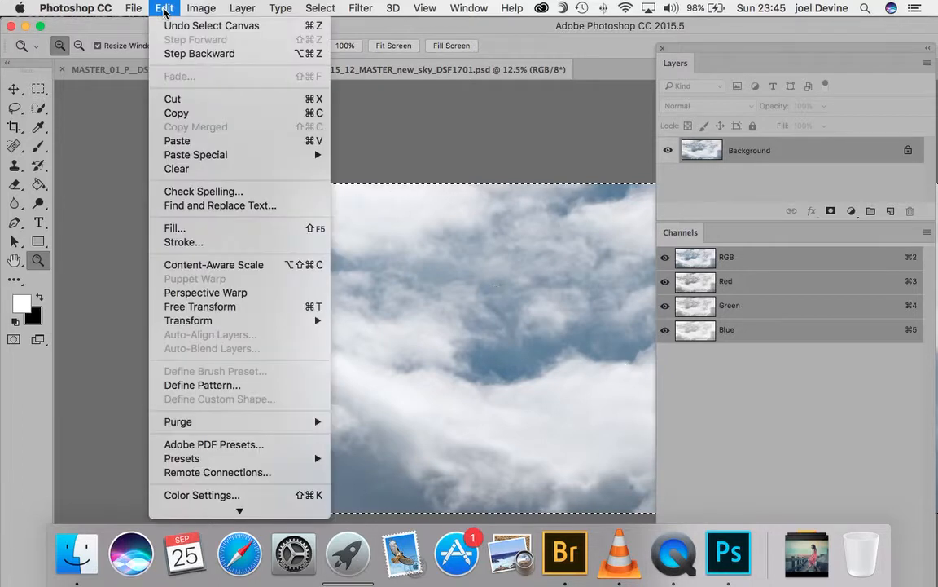
pyautogui.click(172, 113)
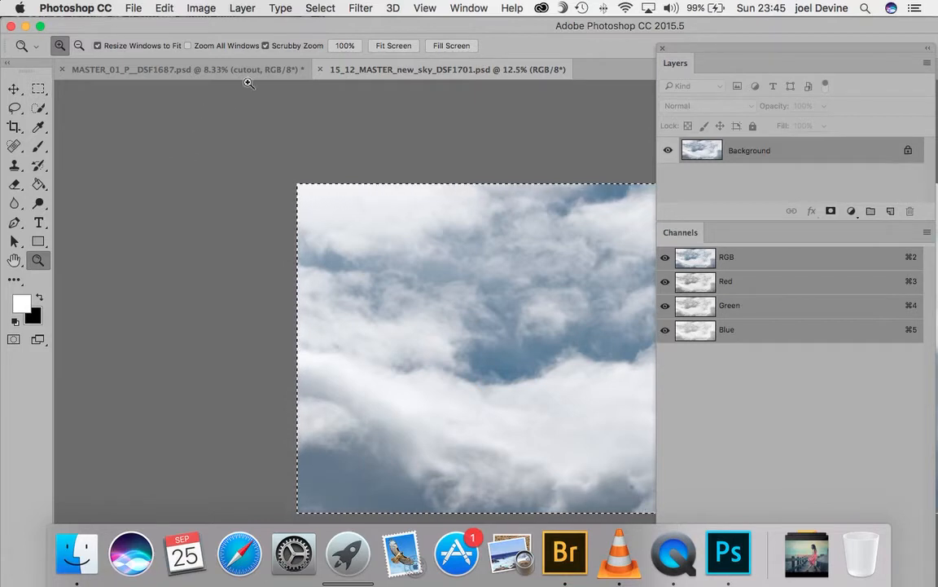
pyautogui.click(224, 66)
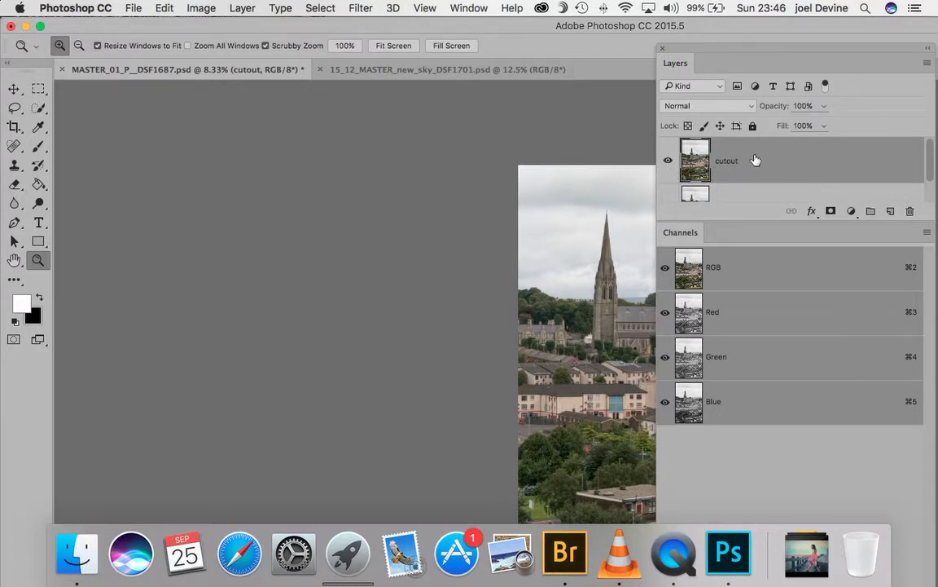
pyautogui.click(165, 8)
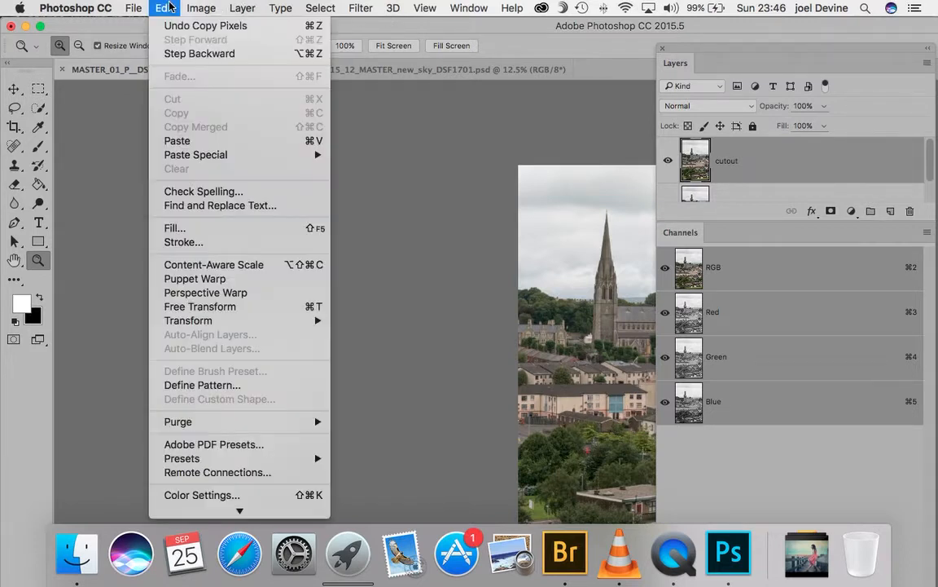
pyautogui.click(185, 143)
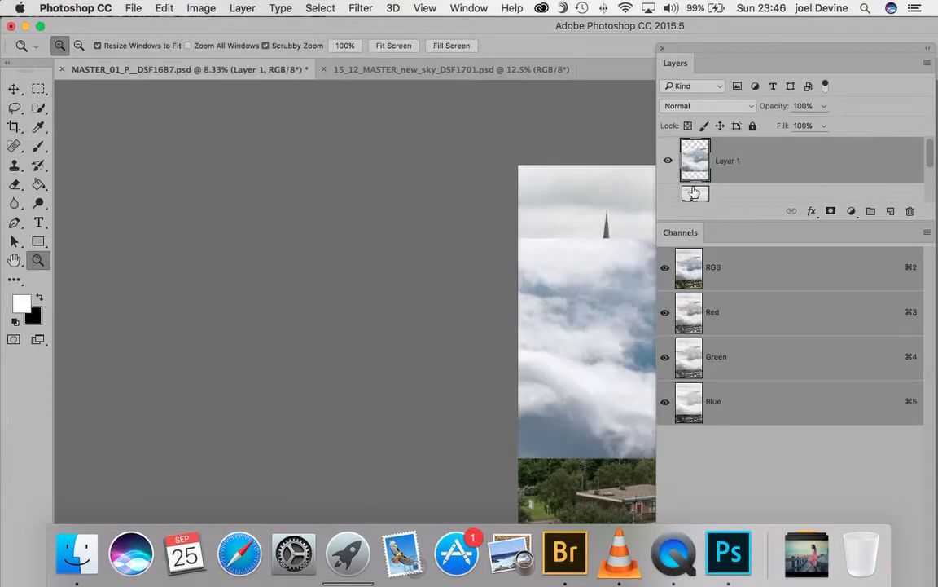
# Close the sky document and show the church photo in full screen mode with the menu bar.
pyautogui.click(384, 72)
pyautogui.click(134, 8)
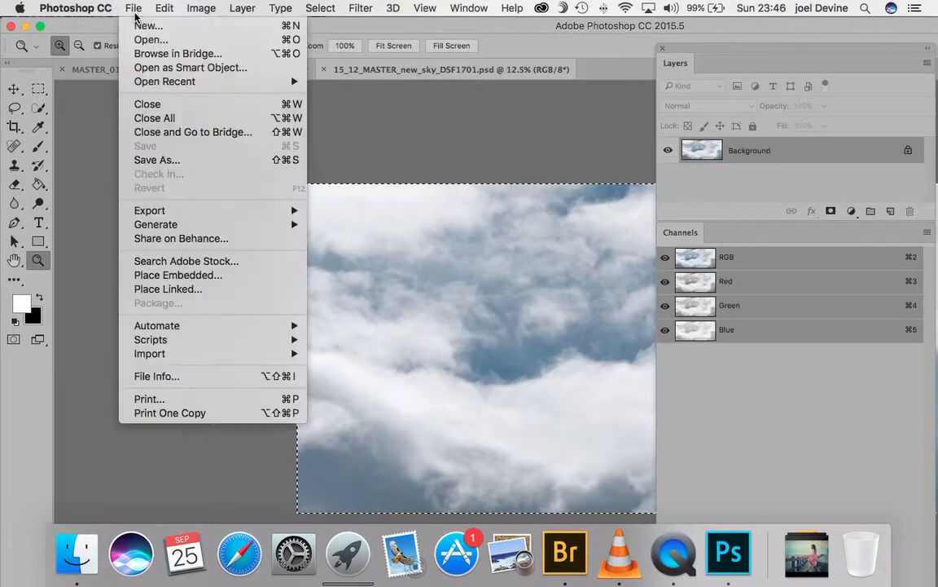
pyautogui.click(145, 108)
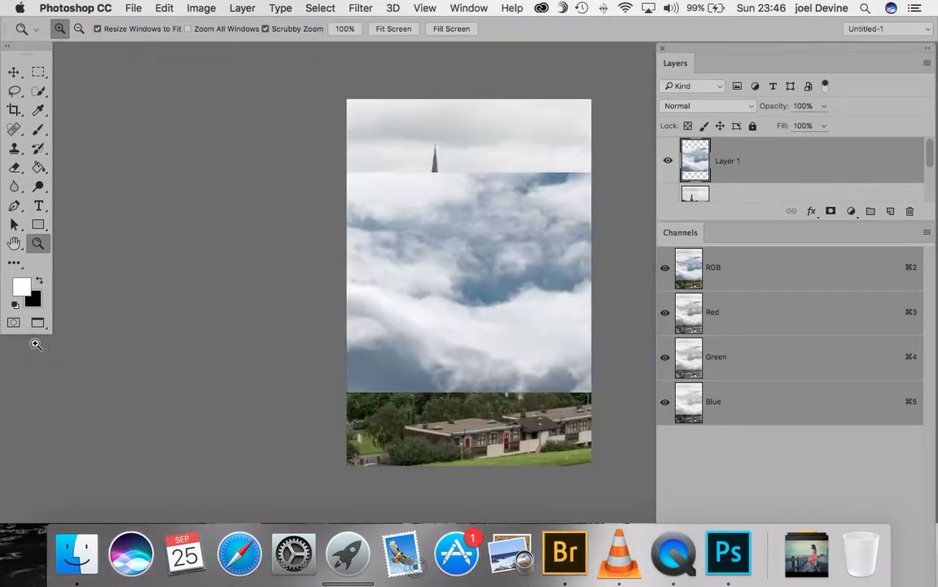
pyautogui.press('f')
# Rename the pasted clouds layer "new sky".
pyautogui.doubleClick(733, 162)
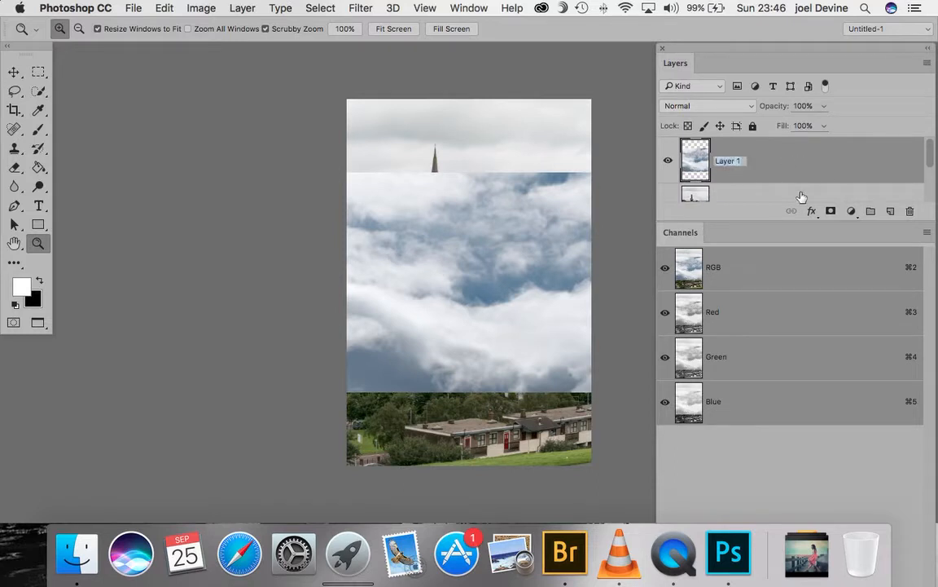
pyautogui.press('BackSpace')
pyautogui.press('Return')
# Move the new sky layer straight up until its lower edge sits just below the hilly horizon behind the church.
pyautogui.click(12, 73)
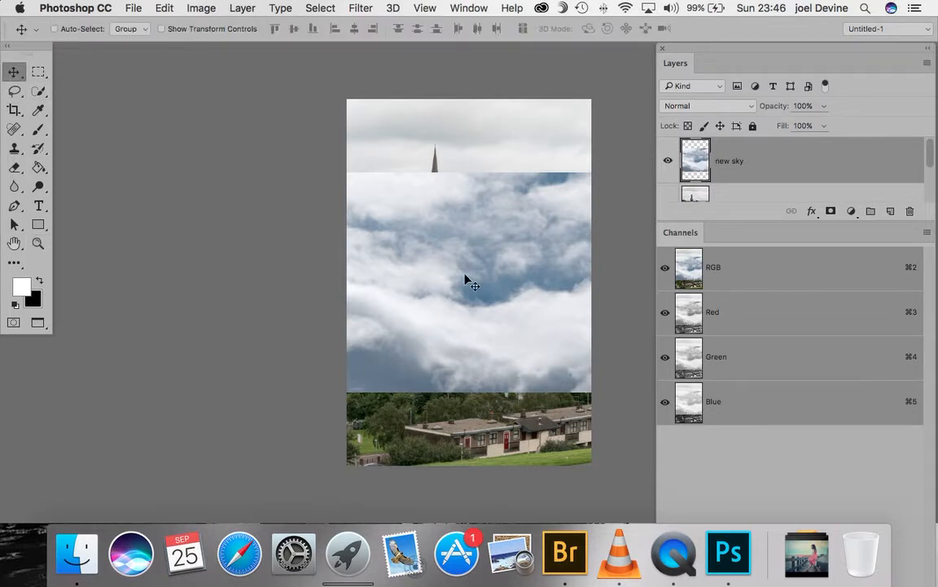
pyautogui.moveTo(465, 276); pyautogui.dragTo(466, 206)
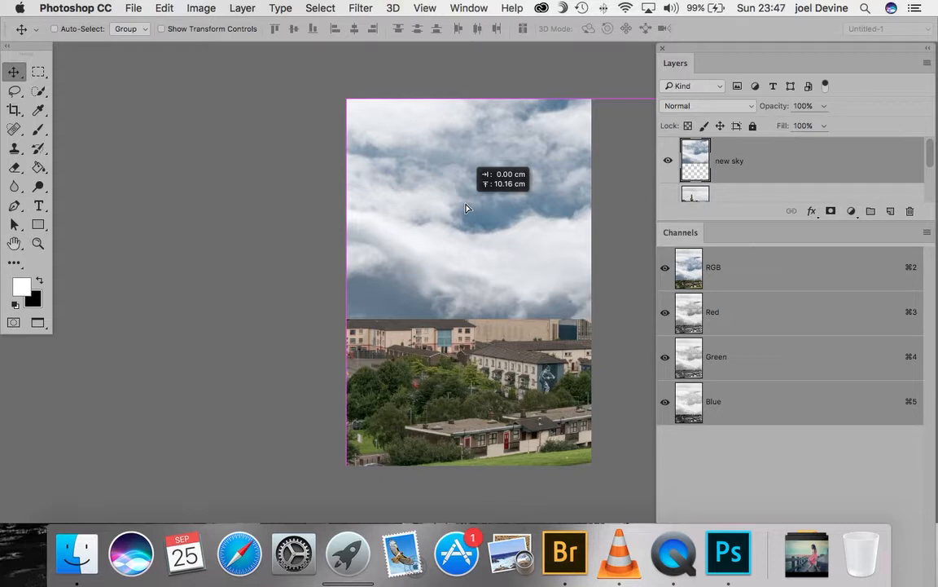
pyautogui.moveTo(466, 208); pyautogui.dragTo(466, 207)
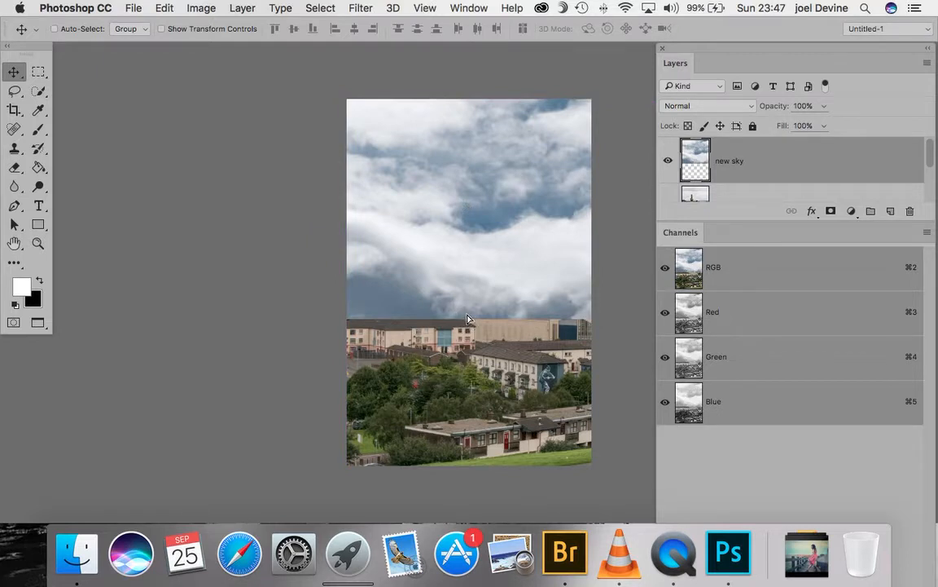
pyautogui.moveTo(467, 320); pyautogui.dragTo(468, 237)
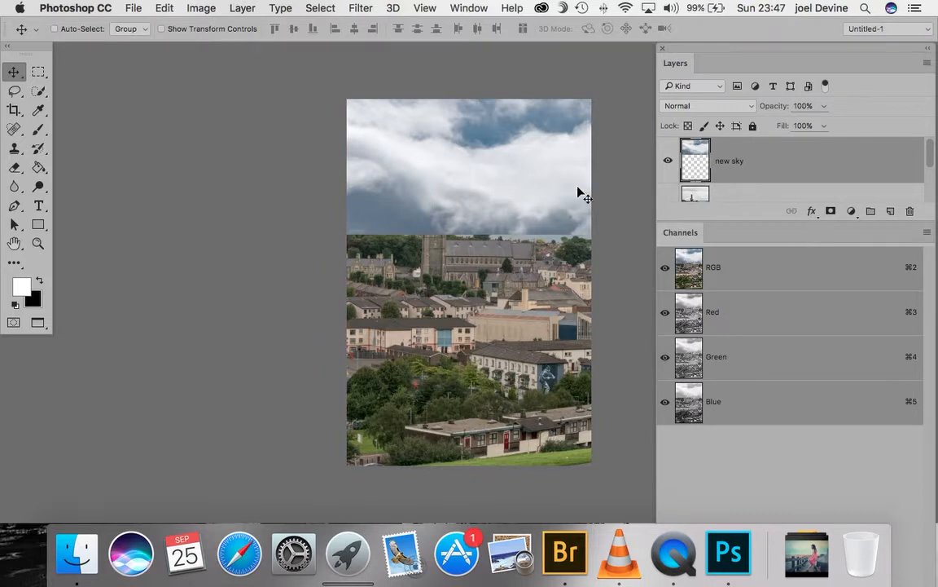
# Hide the new sky layer and load the Blue channel as a selection.
pyautogui.click(668, 163)
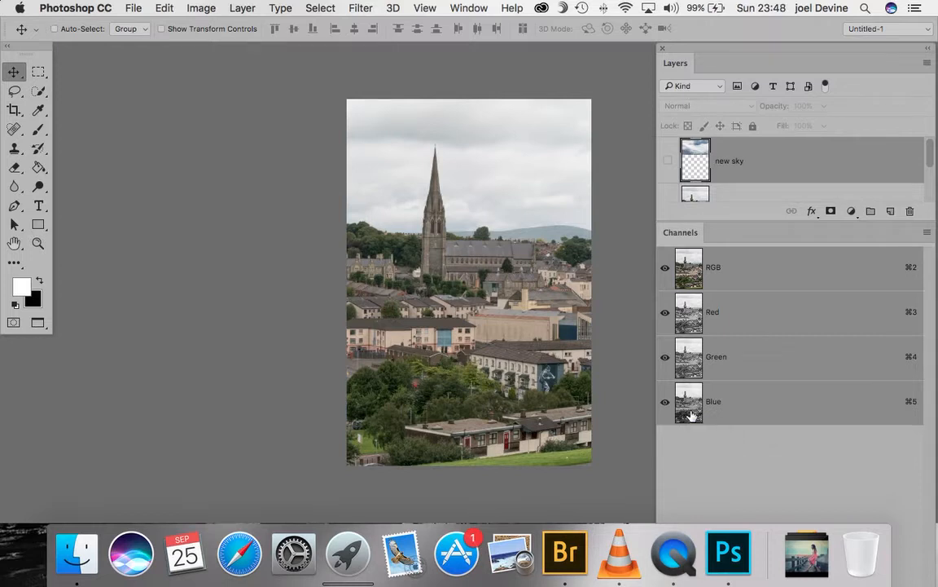
pyautogui.press('super')
pyautogui.keyDown('super'); pyautogui.click(689, 411); pyautogui.keyUp('super')
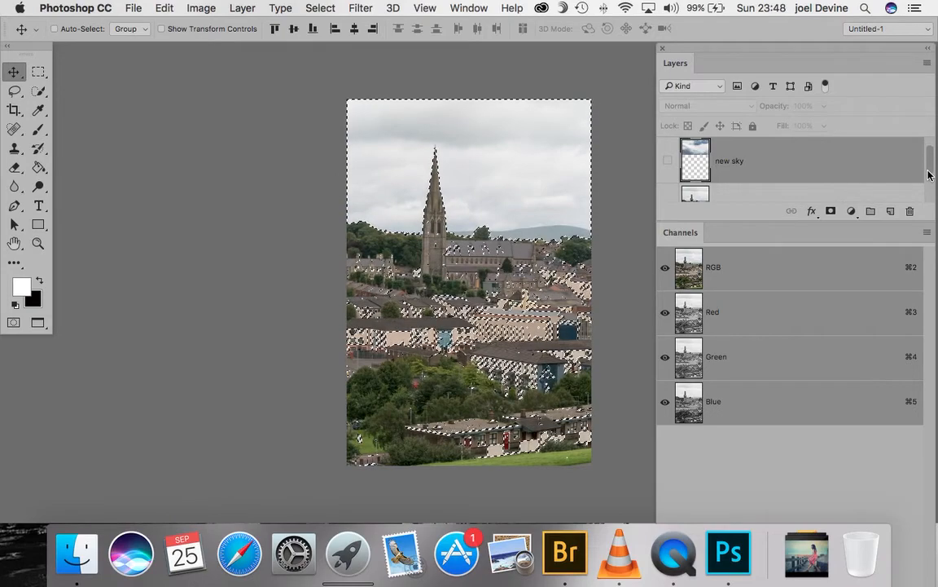
# With the cutout layer active, subtract the buildings and ground from the selection using Quick Selection, leaving only the sky selected.
pyautogui.moveTo(930, 172); pyautogui.dragTo(928, 181)
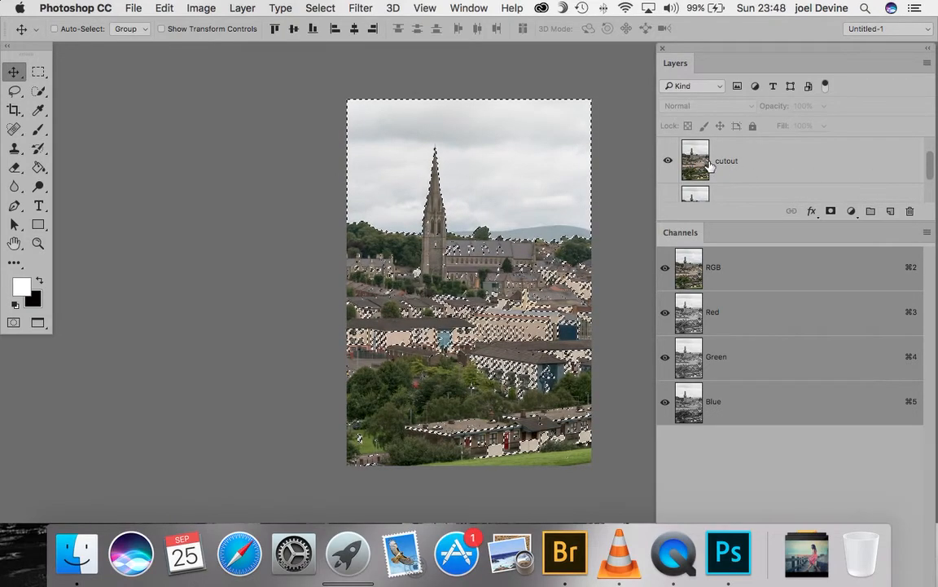
pyautogui.click(775, 168)
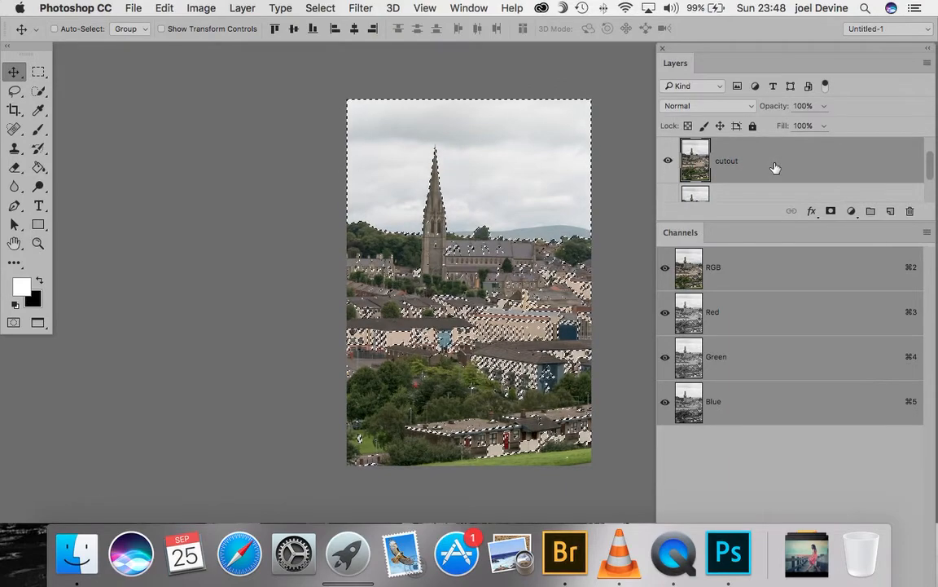
pyautogui.click(40, 92)
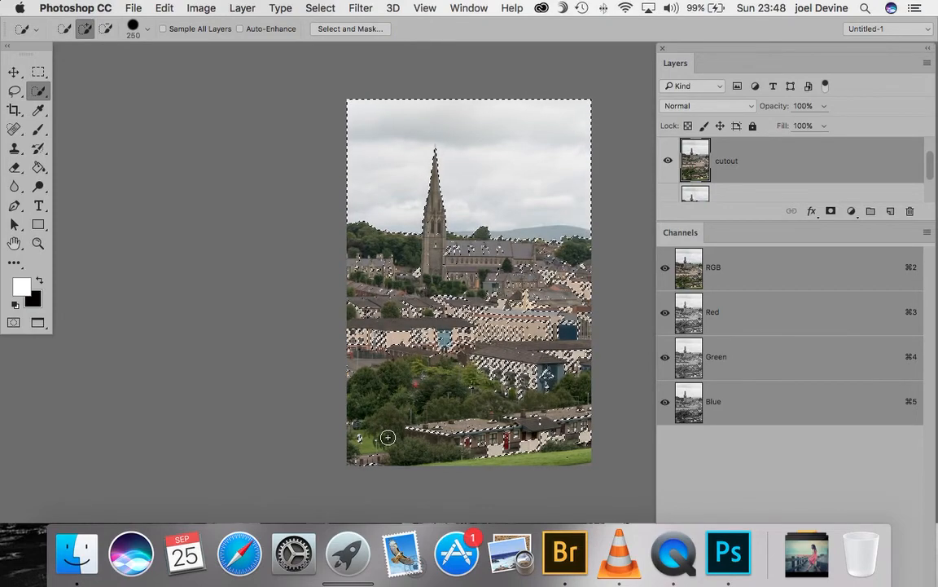
pyautogui.press('alt')
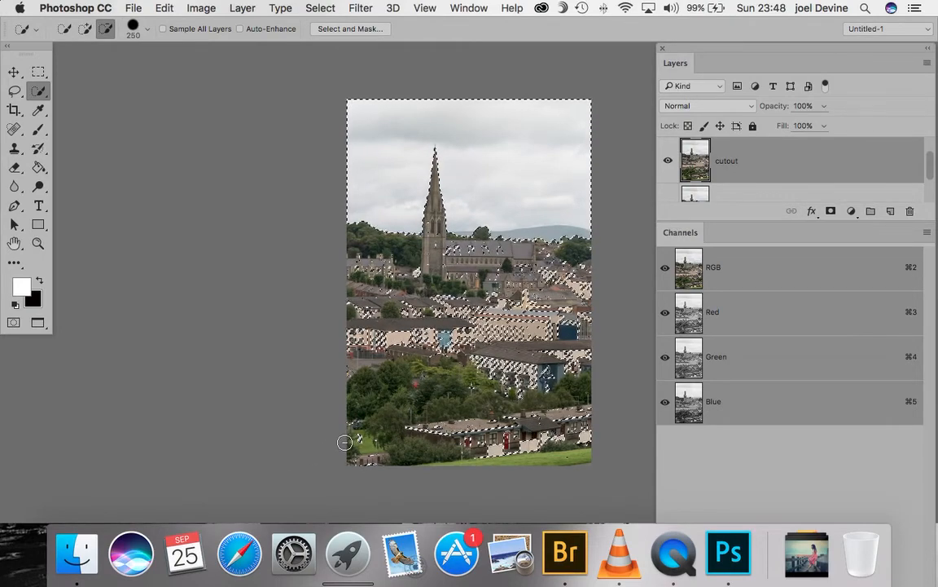
pyautogui.moveTo(358, 449)
pyautogui.mouseDown()
pyautogui.moveTo(462, 451)
pyautogui.moveTo(436, 447)
pyautogui.moveTo(593, 417)
pyautogui.mouseUp()
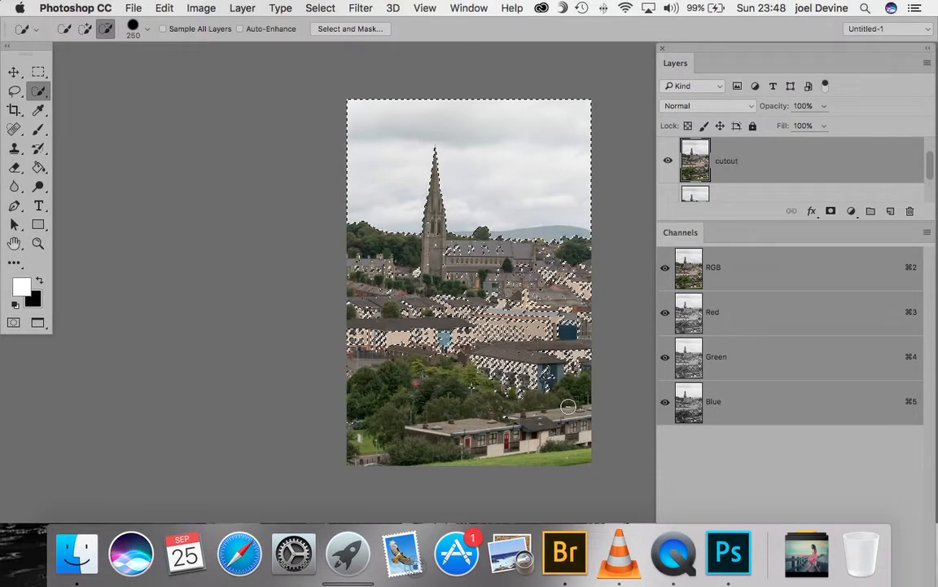
pyautogui.moveTo(582, 367)
pyautogui.mouseDown()
pyautogui.moveTo(439, 381)
pyautogui.moveTo(419, 350)
pyautogui.moveTo(354, 333)
pyautogui.moveTo(354, 307)
pyautogui.moveTo(391, 318)
pyautogui.moveTo(458, 315)
pyautogui.moveTo(454, 304)
pyautogui.moveTo(542, 309)
pyautogui.moveTo(532, 306)
pyautogui.moveTo(577, 303)
pyautogui.moveTo(595, 280)
pyautogui.moveTo(562, 269)
pyautogui.moveTo(576, 269)
pyautogui.moveTo(512, 271)
pyautogui.moveTo(505, 280)
pyautogui.moveTo(452, 269)
pyautogui.moveTo(438, 256)
pyautogui.moveTo(447, 275)
pyautogui.moveTo(400, 296)
pyautogui.moveTo(368, 288)
pyautogui.moveTo(366, 275)
pyautogui.moveTo(430, 272)
pyautogui.mouseUp()
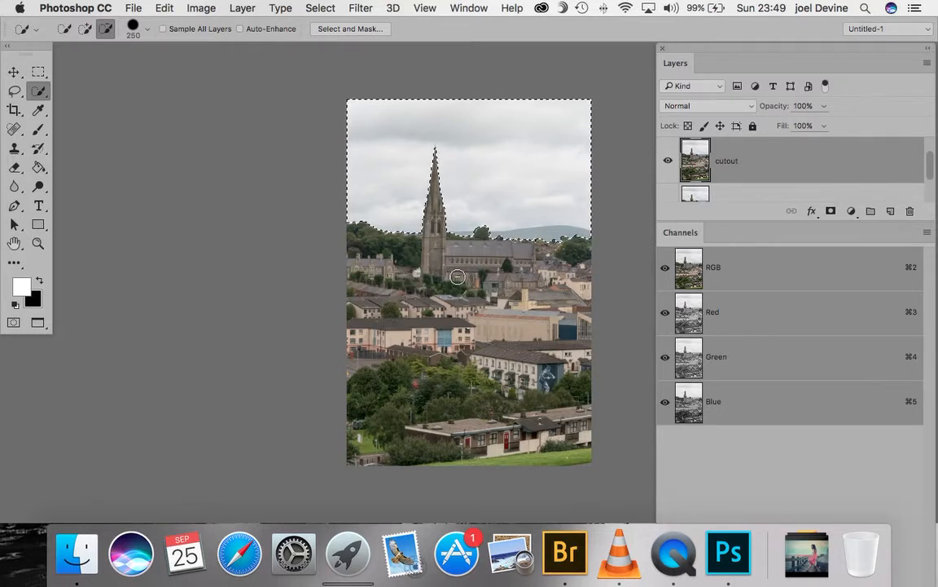
pyautogui.press('alt')
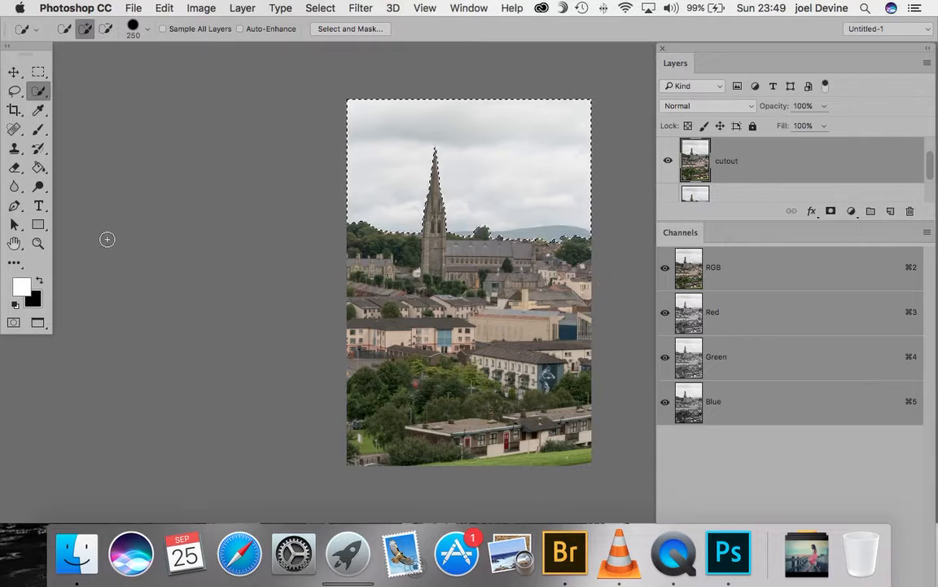
# Subtract the distant hills on the horizon beside the church from the sky selection using Quick Selection.
pyautogui.click(37, 242)
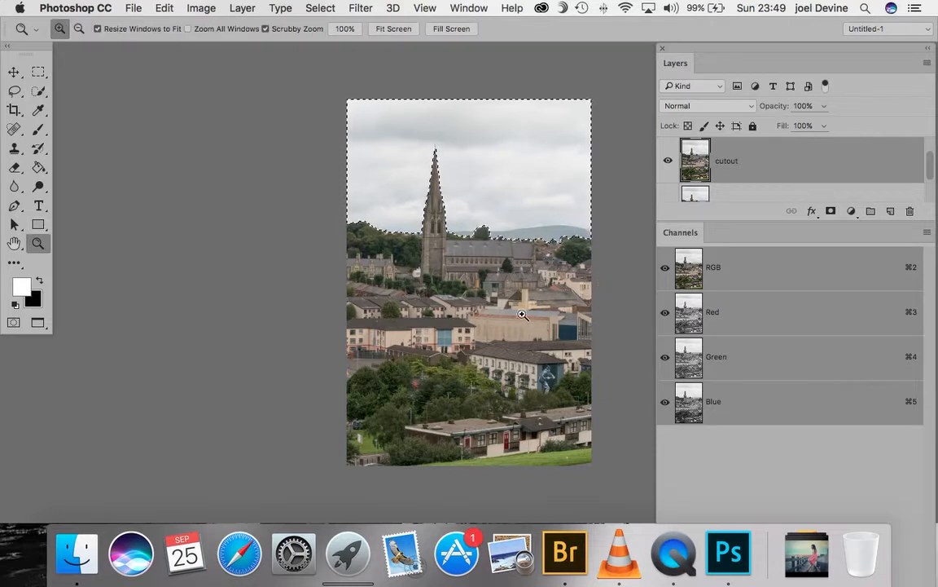
pyautogui.click(502, 311)
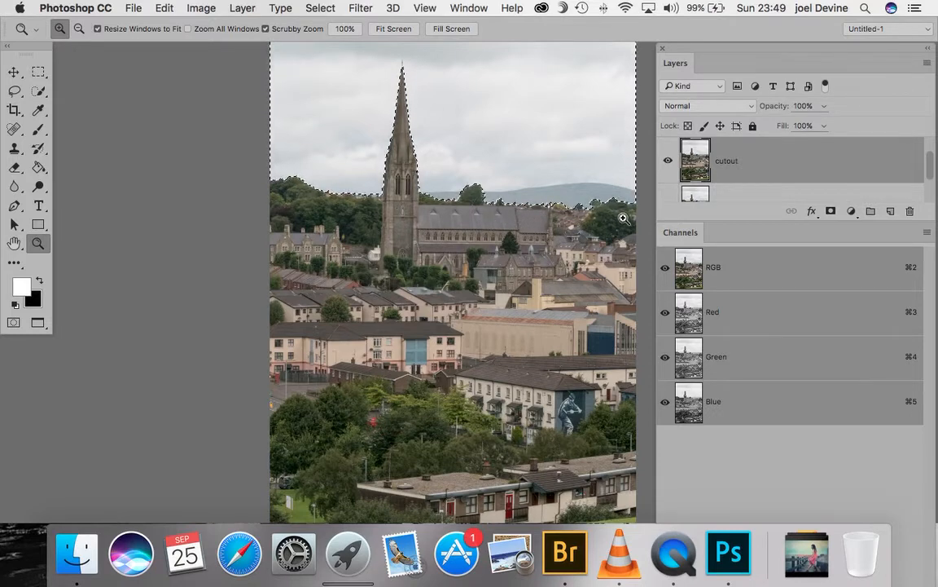
pyautogui.press('alt')
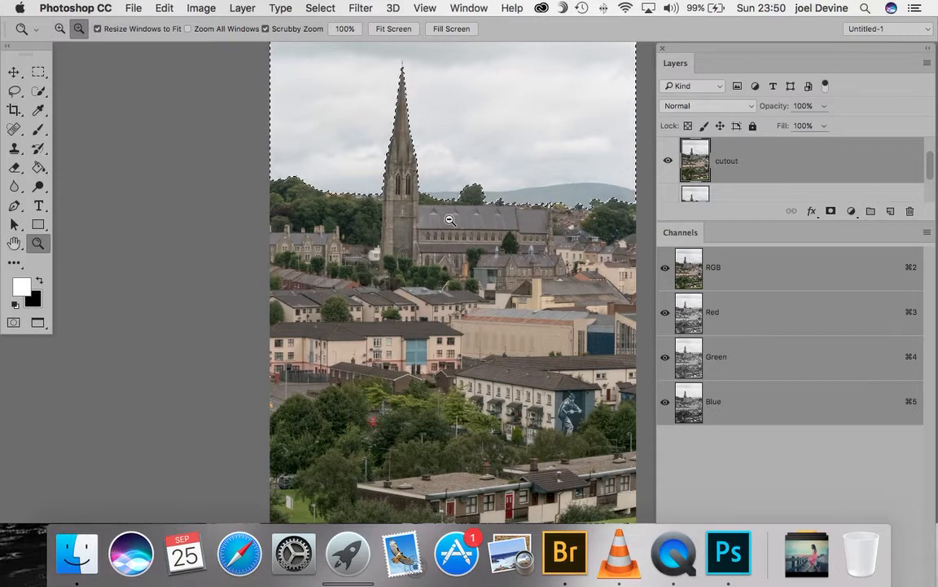
pyautogui.click(39, 91)
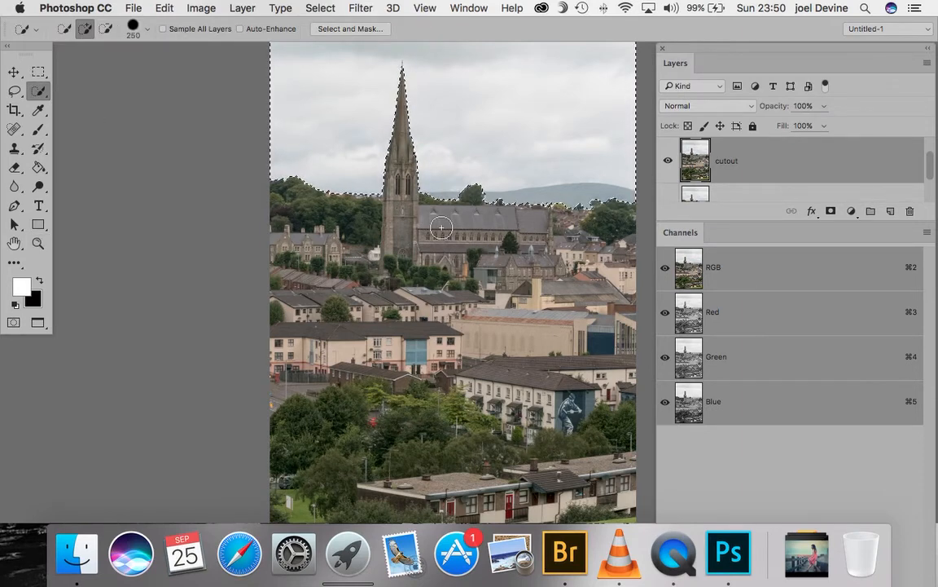
pyautogui.press('alt')
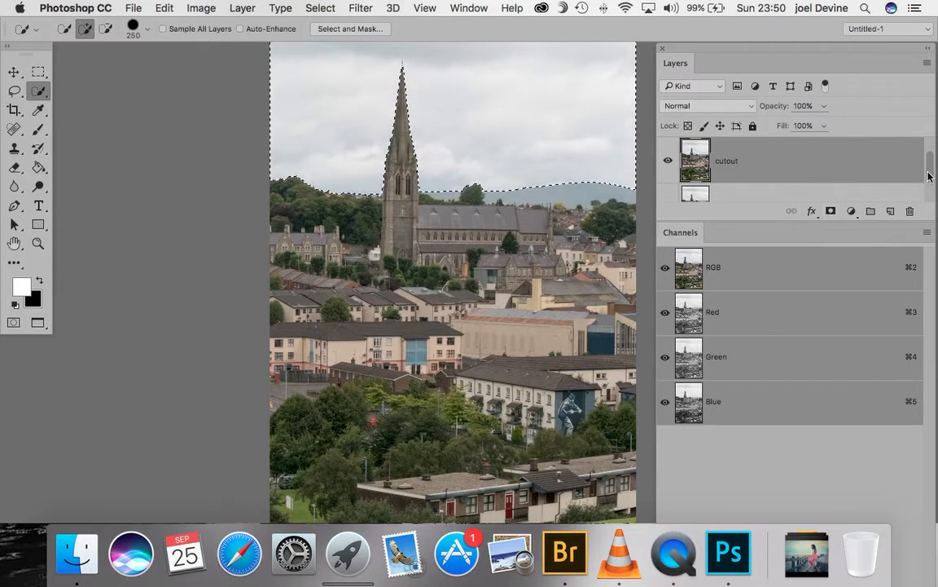
# Show the new sky layer and add a layer mask to it from the sky selection.
pyautogui.moveTo(930, 167); pyautogui.dragTo(933, 154)
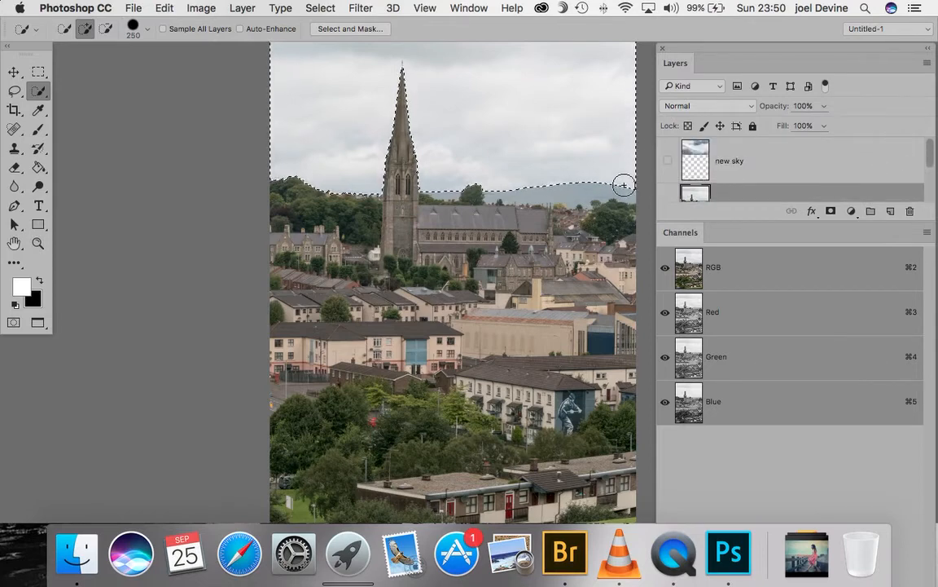
pyautogui.click(667, 166)
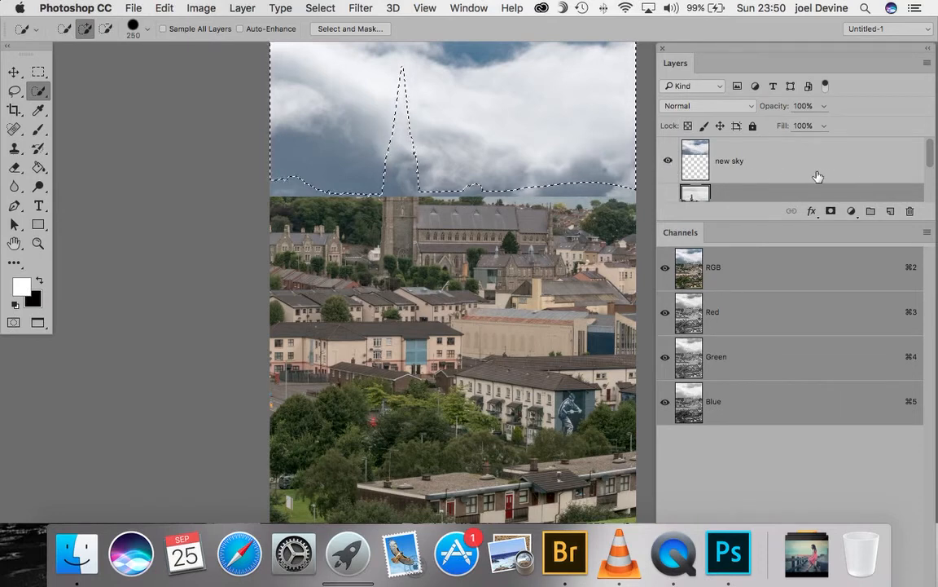
pyautogui.click(769, 169)
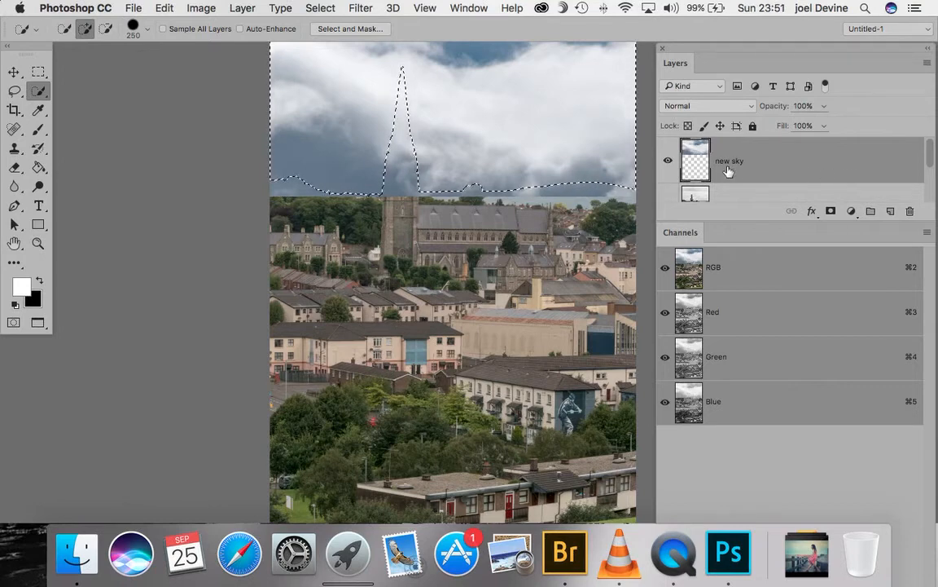
pyautogui.click(831, 213)
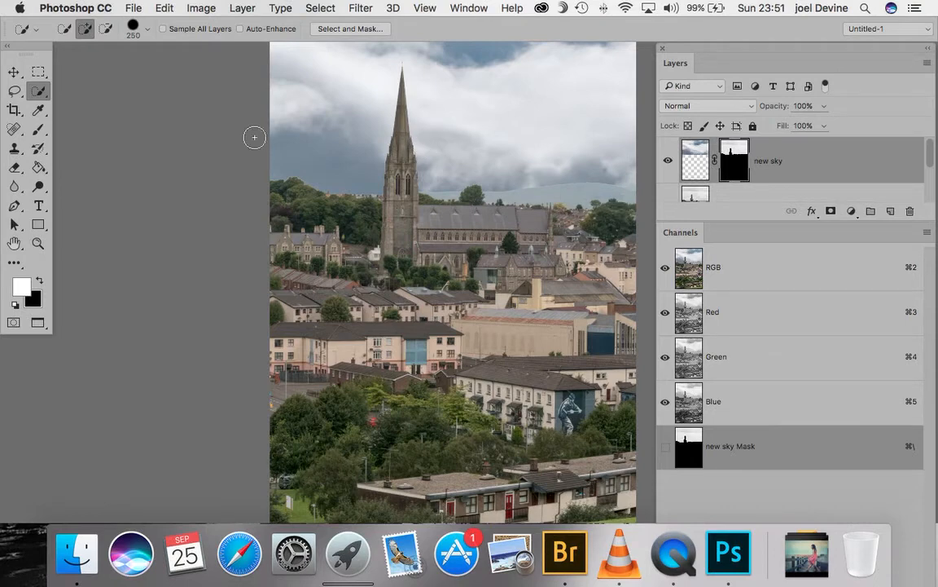
# Examine the masked edge of the new sky up close along the treeline, church tower, rooftops and distant hill.
pyautogui.click(38, 242)
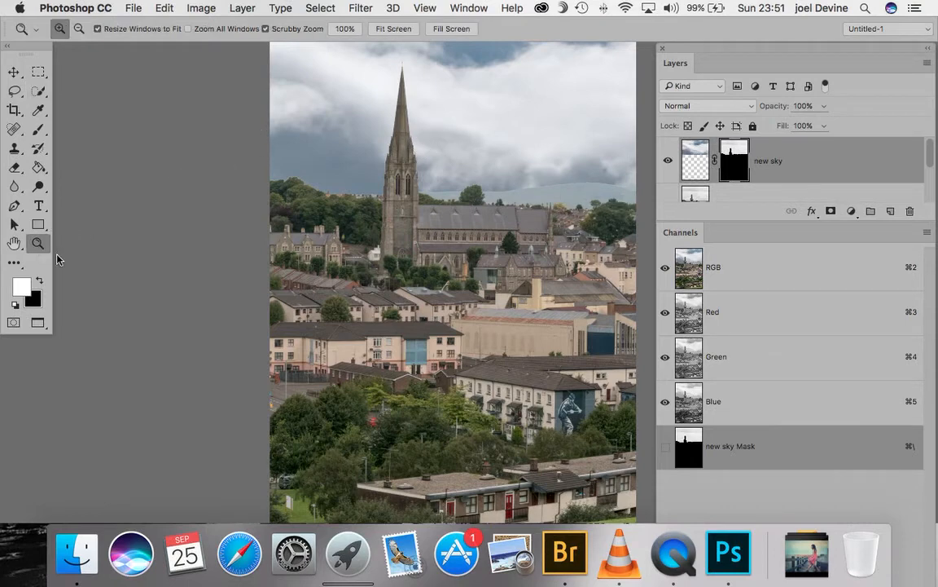
pyautogui.moveTo(316, 189); pyautogui.dragTo(340, 202)
pyautogui.scroll(15, 340, 202)
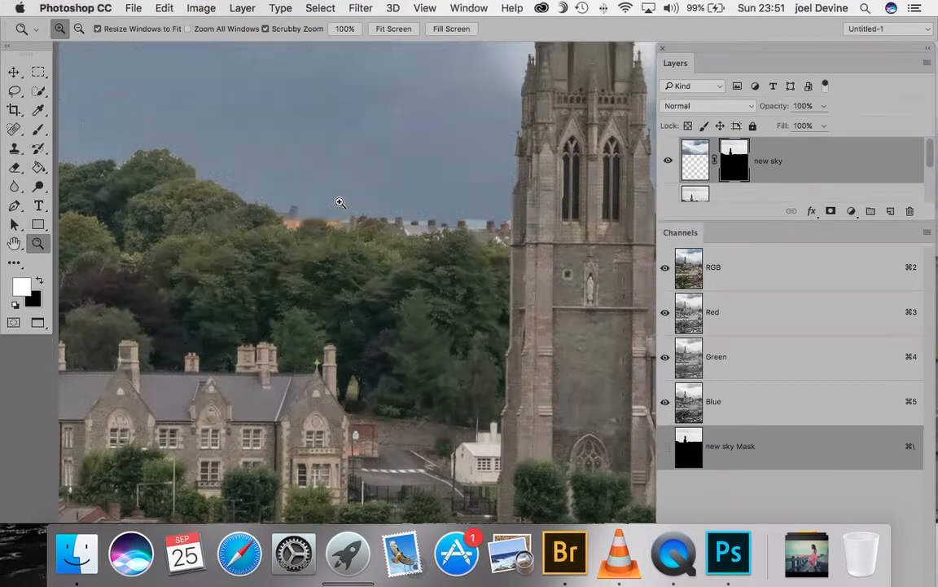
pyautogui.hscroll(5, 340, 202)
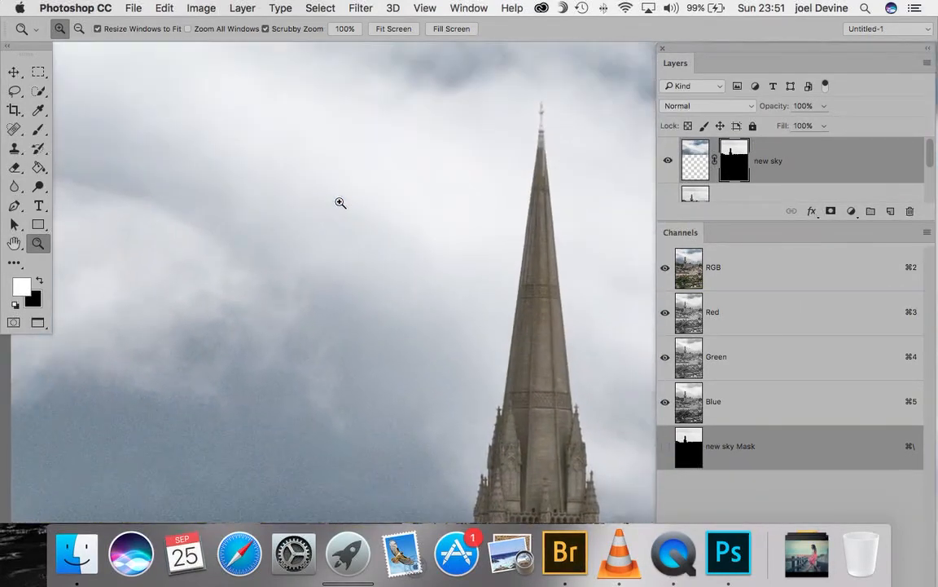
pyautogui.scroll(-10, 340, 202)
pyautogui.hscroll(8, 340, 202)
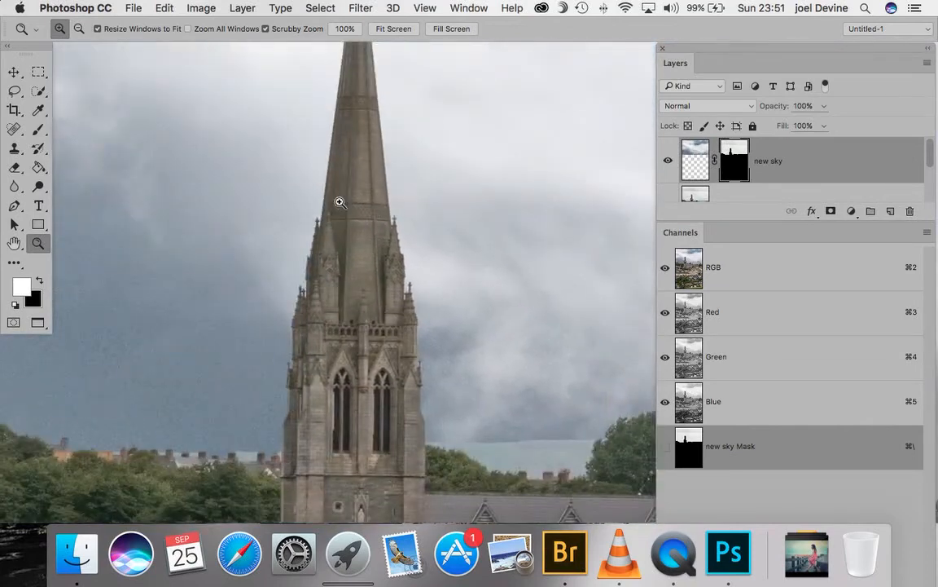
pyautogui.scroll(-3, 340, 202)
pyautogui.hscroll(12, 340, 202)
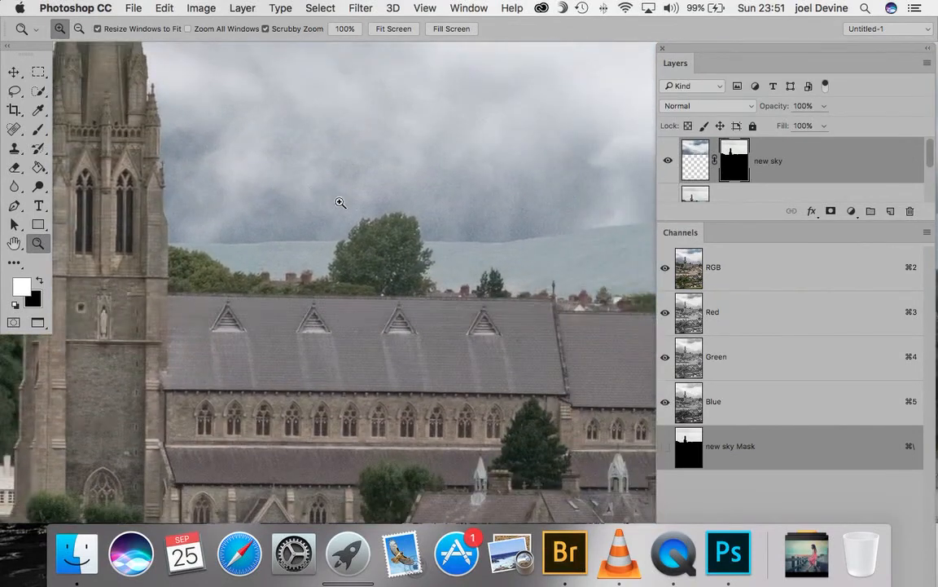
pyautogui.hscroll(12, 340, 202)
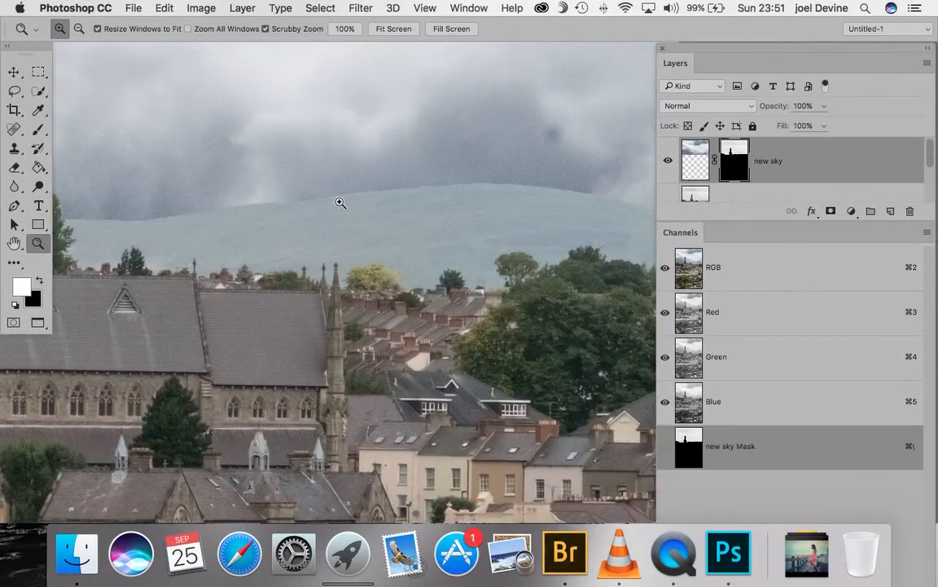
pyautogui.scroll(-5, 339, 202)
pyautogui.scroll(8, 340, 203)
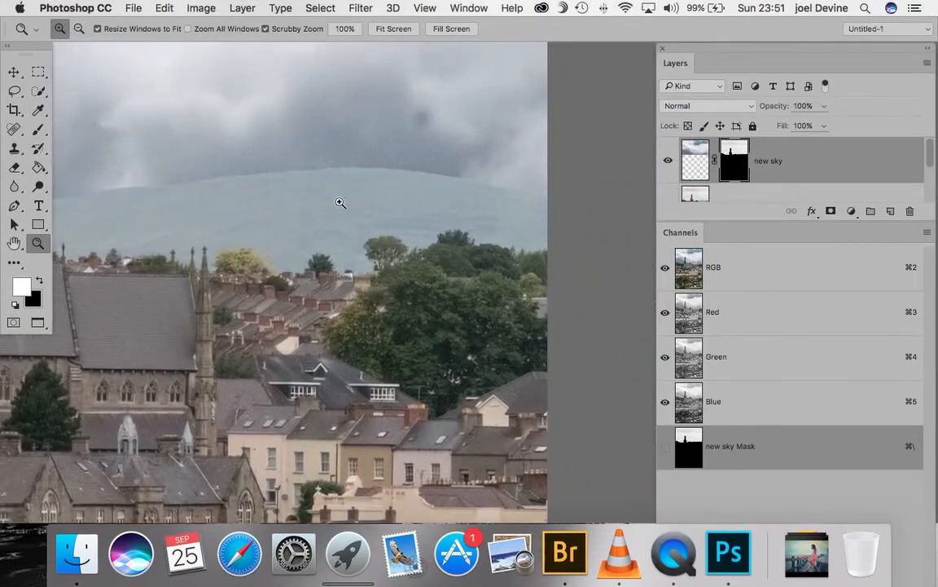
pyautogui.hscroll(-4, 340, 203)
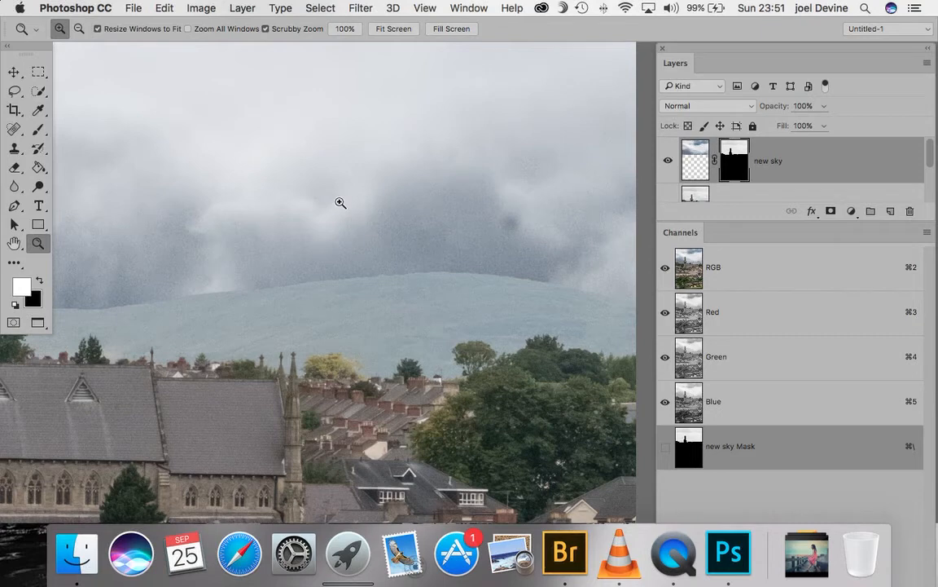
pyautogui.scroll(2, 340, 202)
pyautogui.hscroll(-2, 340, 202)
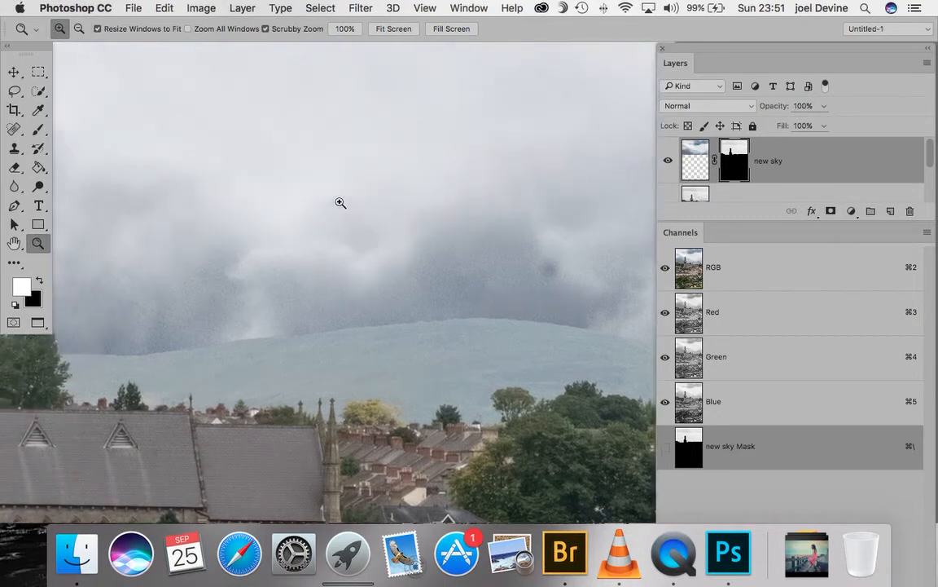
pyautogui.hscroll(-11, 339, 202)
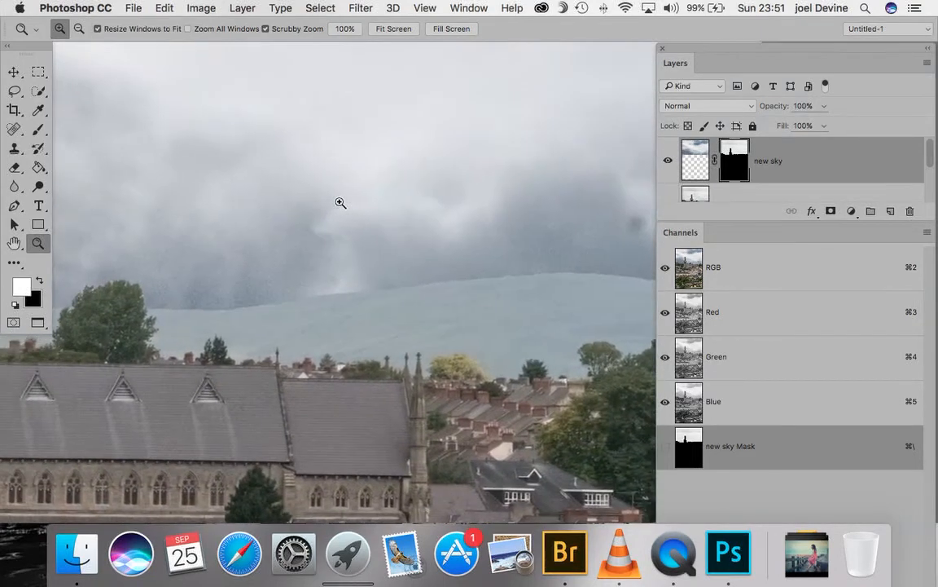
pyautogui.hscroll(-4, 339, 202)
pyautogui.scroll(-5, 340, 202)
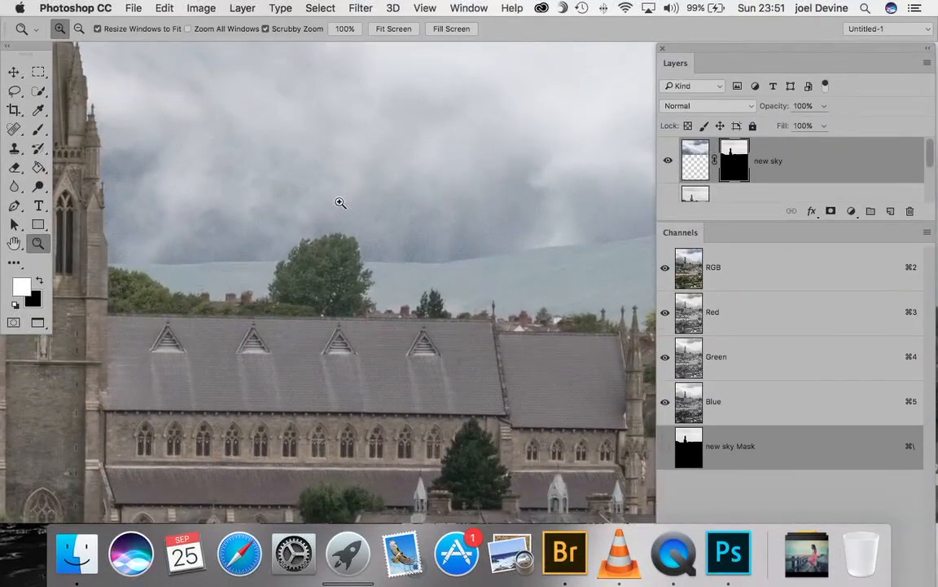
pyautogui.scroll(-1, 339, 202)
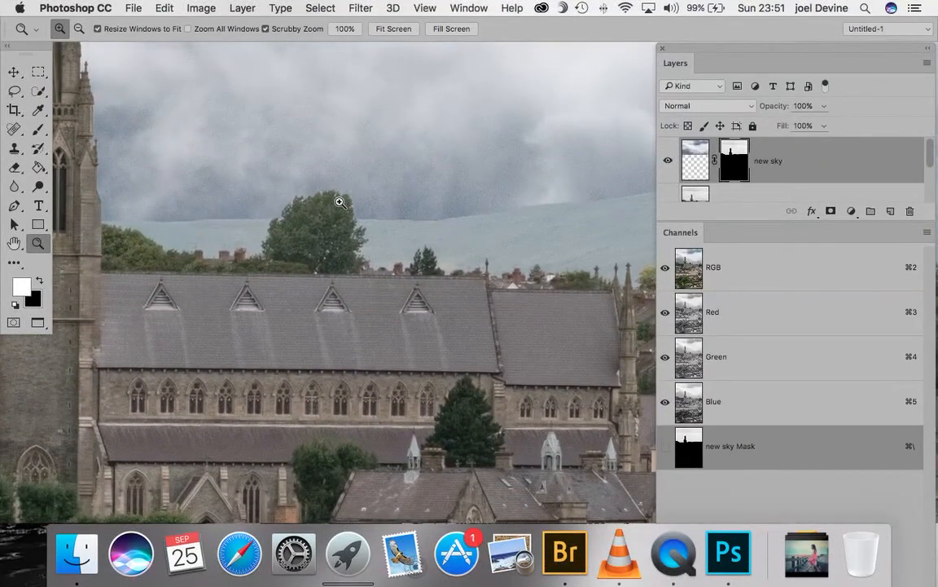
pyautogui.moveTo(325, 201); pyautogui.dragTo(325, 200)
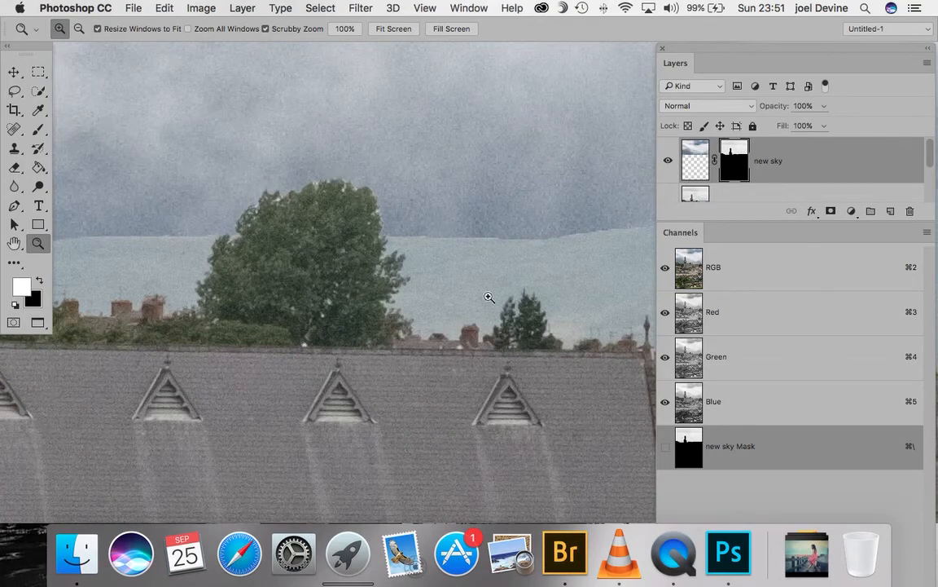
# Inspect how the new sky blends around the church spire, from its tip down both sides.
pyautogui.moveTo(278, 270); pyautogui.dragTo(278, 272)
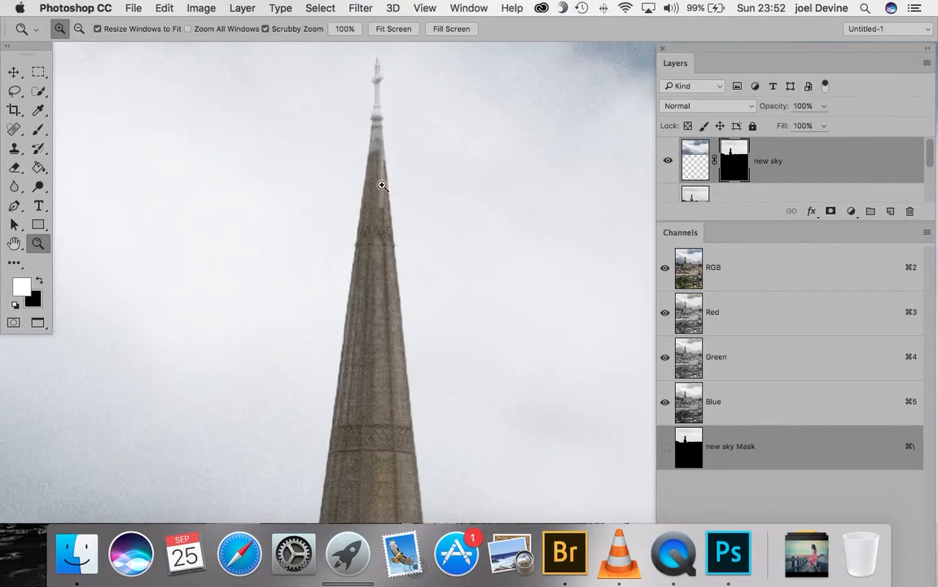
pyautogui.scroll(3, 374, 126)
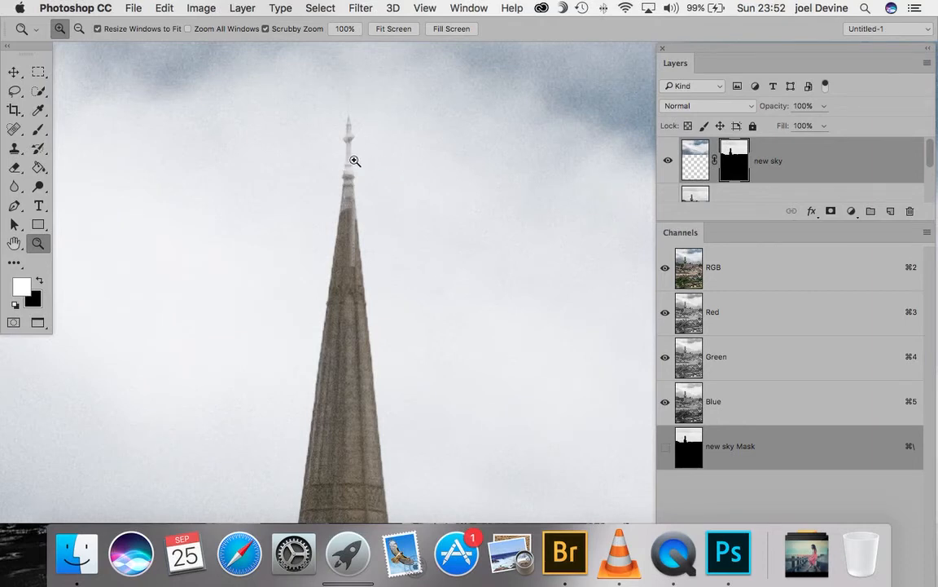
pyautogui.moveTo(356, 153)
pyautogui.mouseDown()
pyautogui.moveTo(353, 161)
pyautogui.moveTo(383, 166)
pyautogui.moveTo(352, 153)
pyautogui.mouseUp()
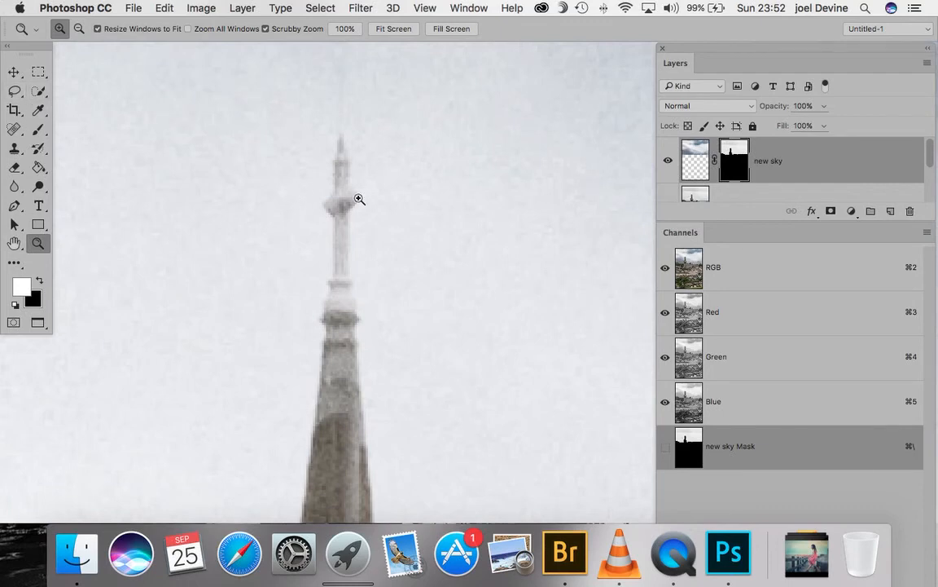
pyautogui.scroll(-15, 487, 228)
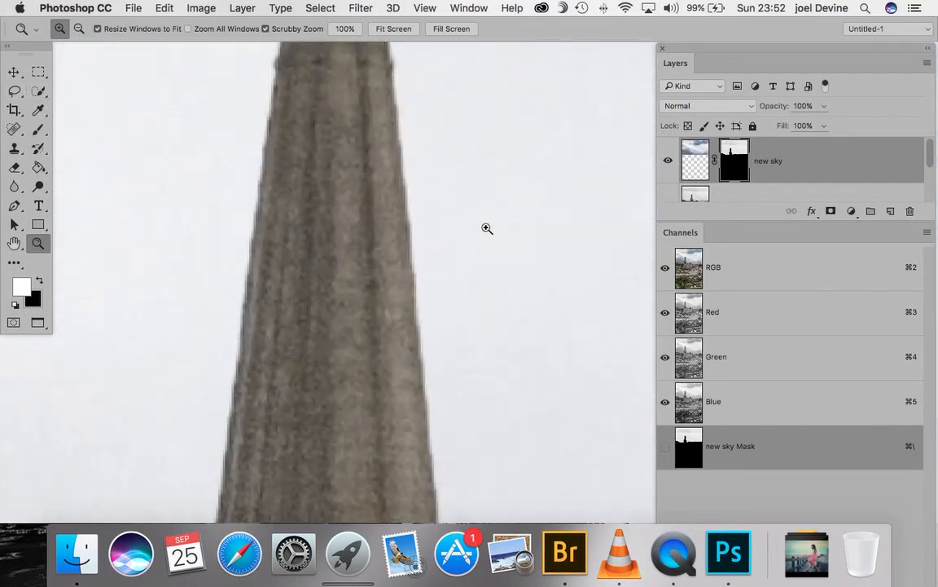
pyautogui.scroll(-3, 487, 228)
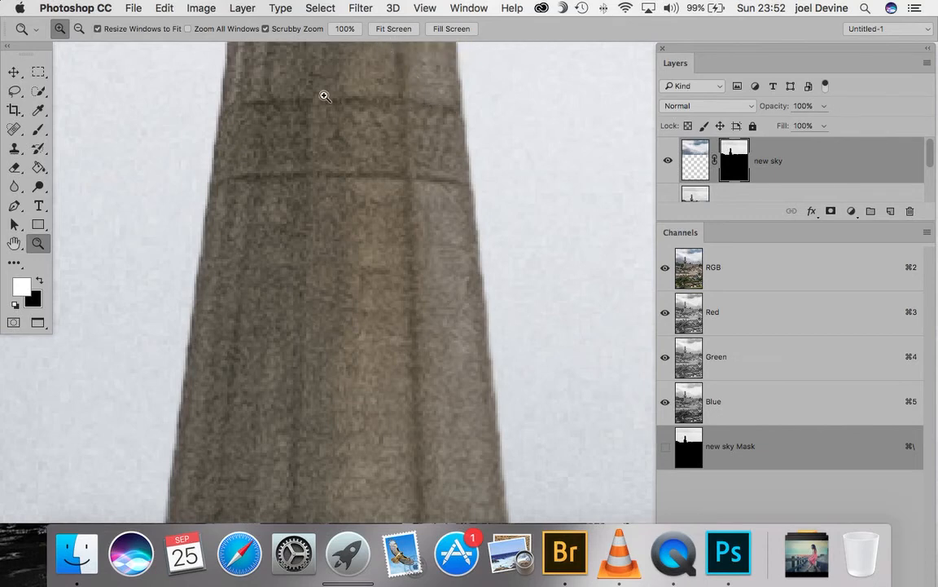
# Compare the whole photo with and without the new sky by toggling that layer's visibility, leaving it shown.
pyautogui.click(384, 33)
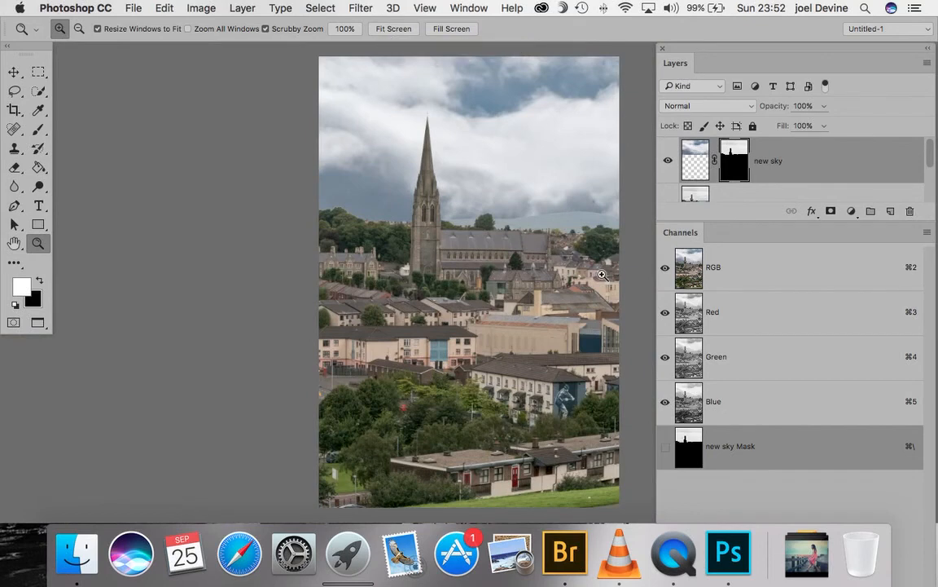
pyautogui.click(668, 164)
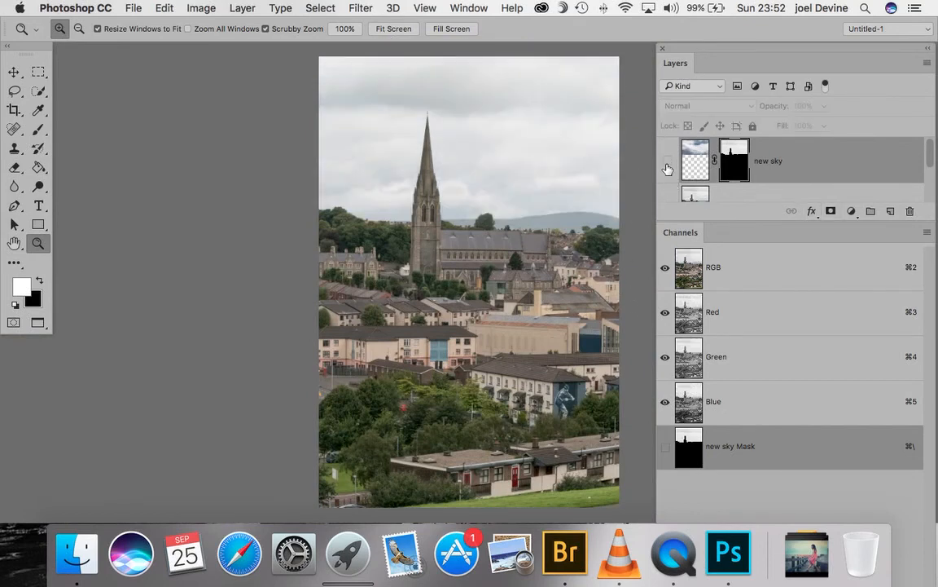
pyautogui.click(668, 162)
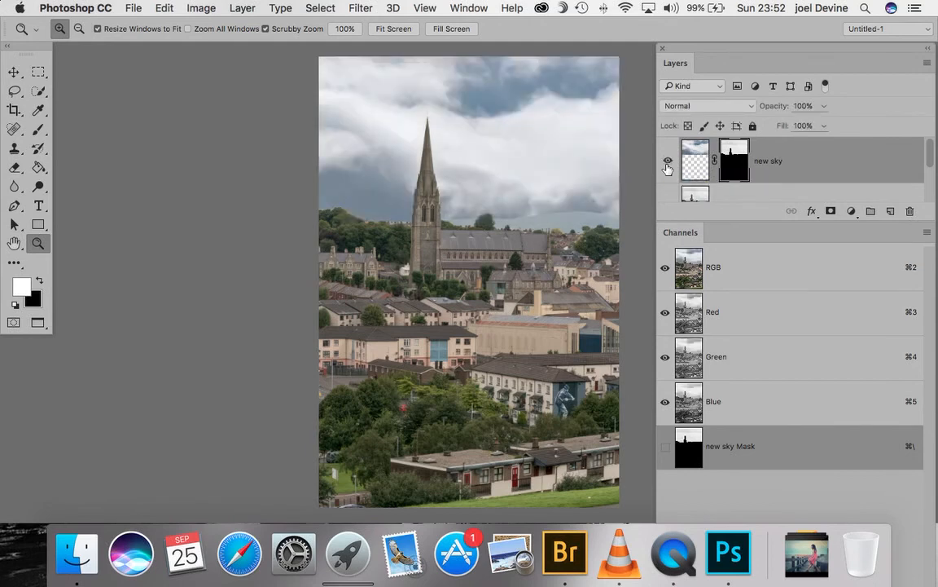
pyautogui.click(667, 165)
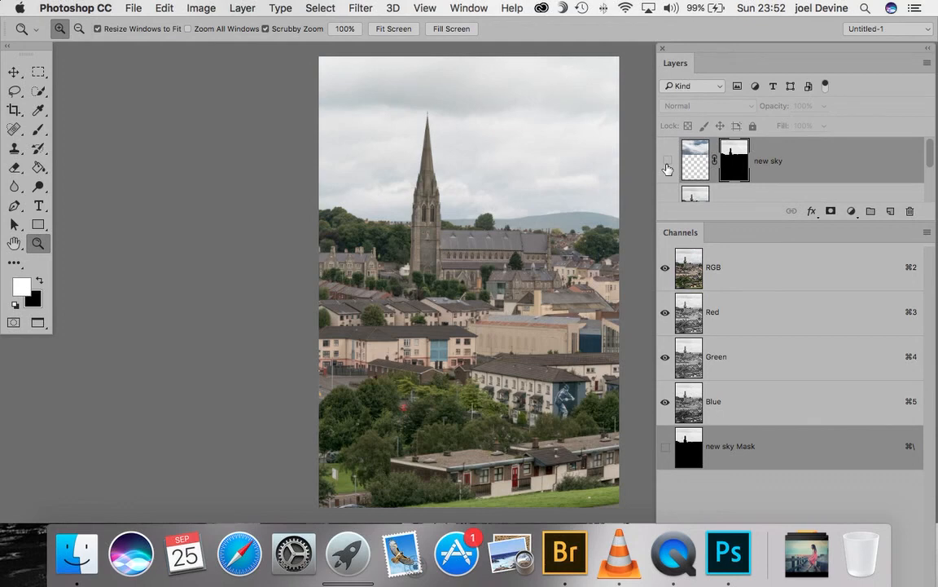
pyautogui.click(668, 164)
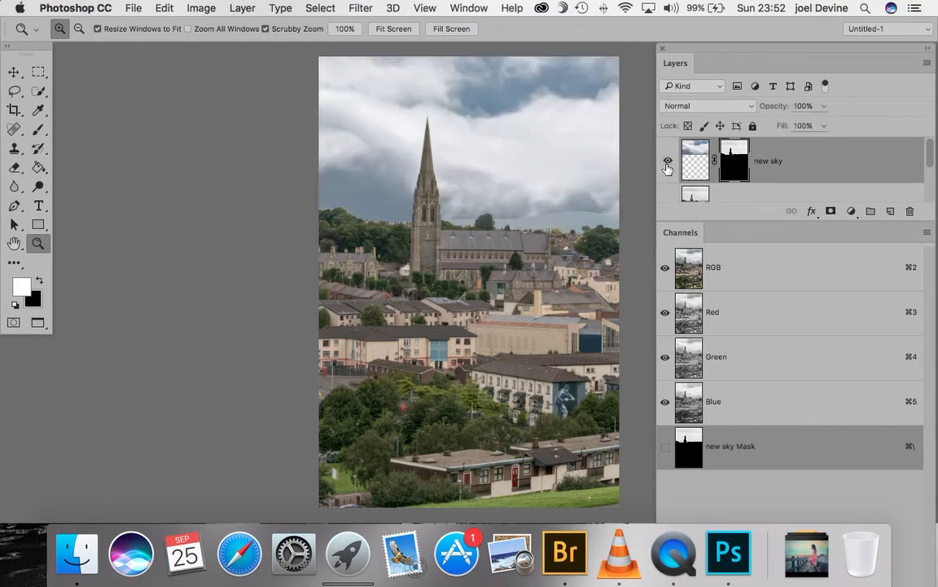